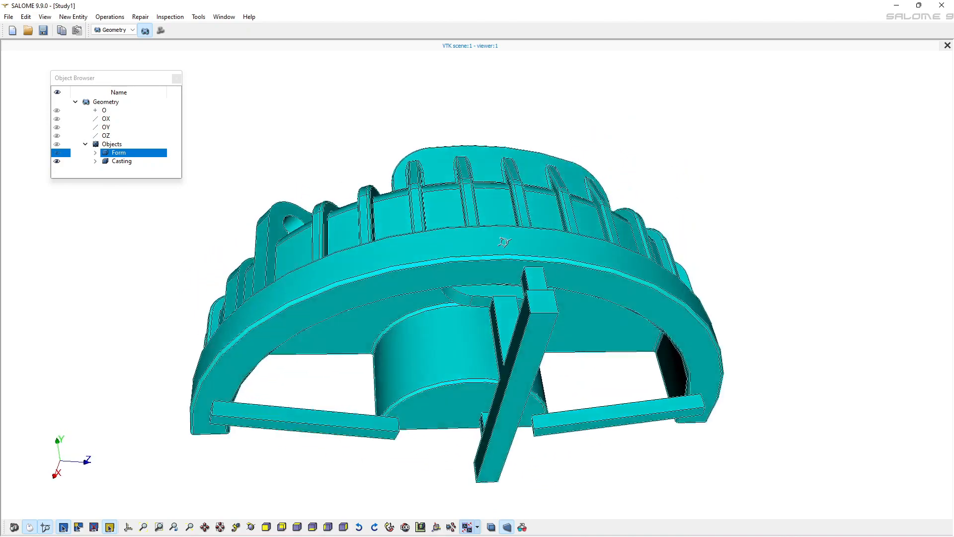
Examine the Casting and its enclosing Form from several sides, showing the Form and toggling the Casting's visibility
{"action": "left_click_drag", "start_coordinate": [475, 384], "coordinate": [515, 257]}
{"action": "left_click_drag", "start_coordinate": [498, 328], "coordinate": [519, 262]}
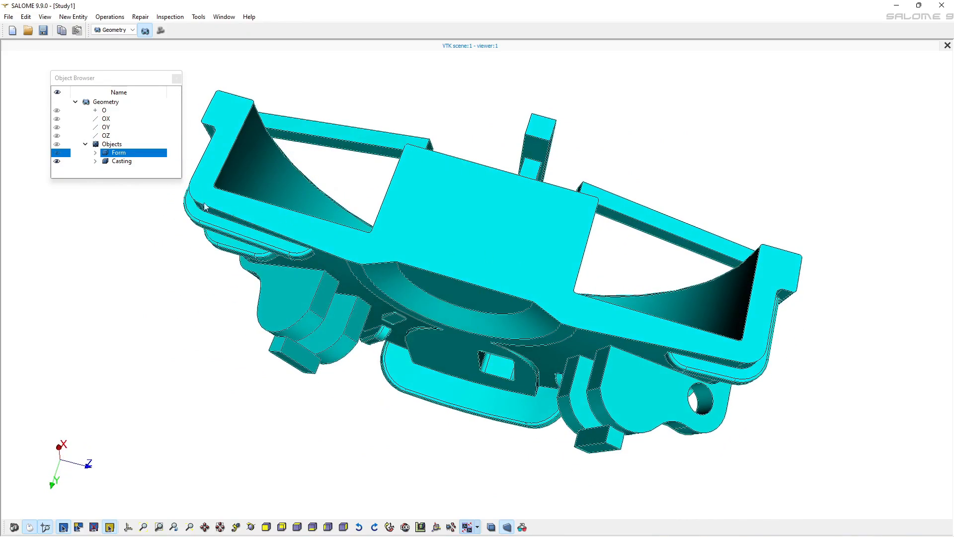
{"action": "left_click", "coordinate": [56, 153]}
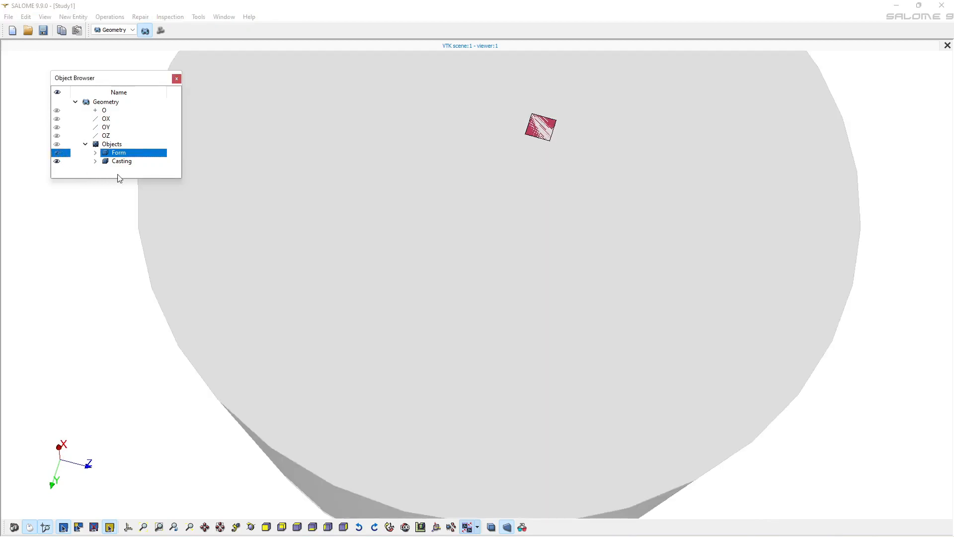
{"action": "scroll", "coordinate": [314, 204], "scroll_direction": "down", "scroll_amount": 8}
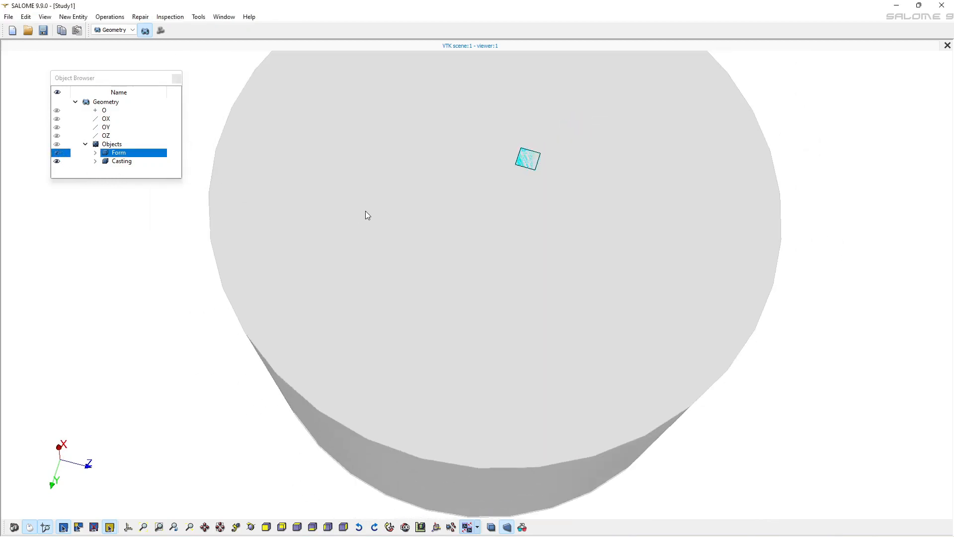
{"action": "scroll", "coordinate": [370, 214], "scroll_direction": "down", "scroll_amount": 2}
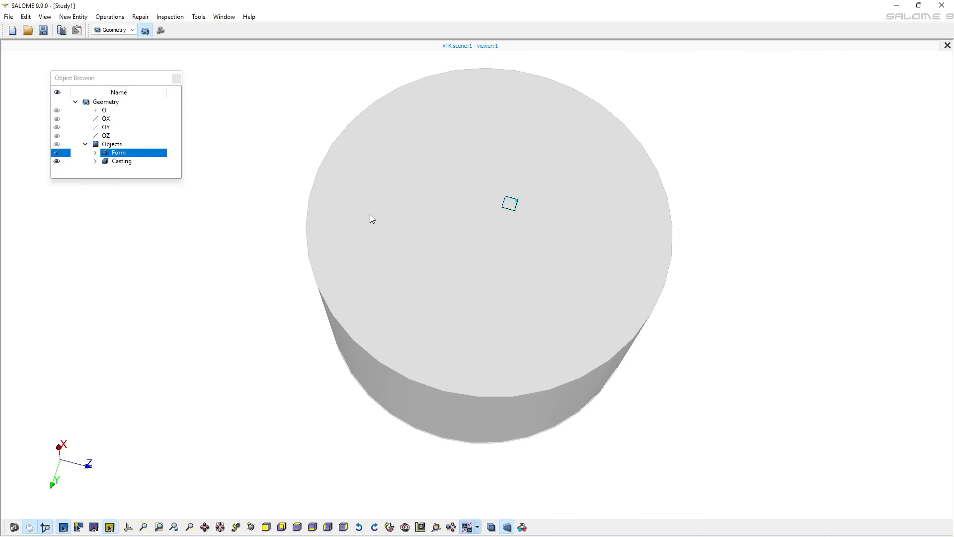
{"action": "left_click", "coordinate": [58, 161]}
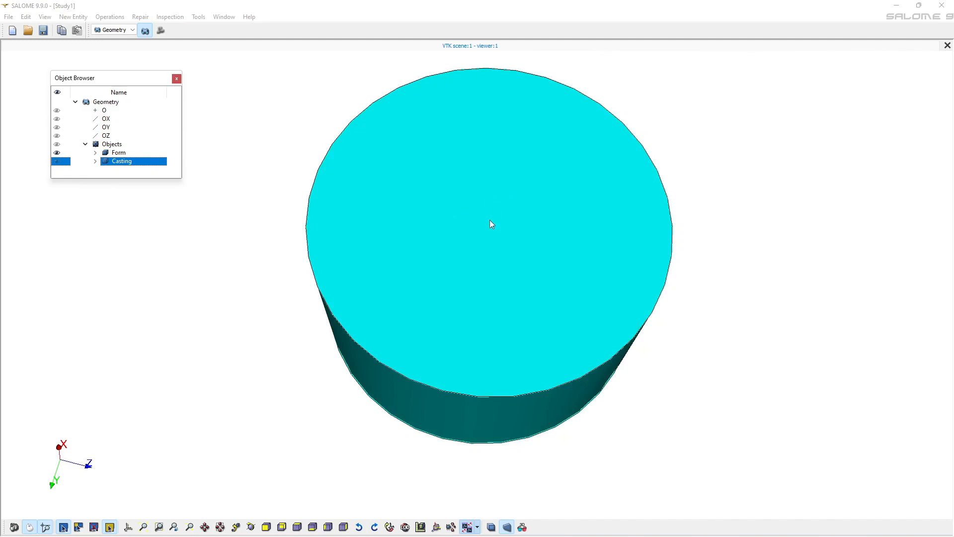
{"action": "left_click", "coordinate": [57, 161]}
{"action": "left_click_drag", "start_coordinate": [491, 372], "coordinate": [483, 262]}
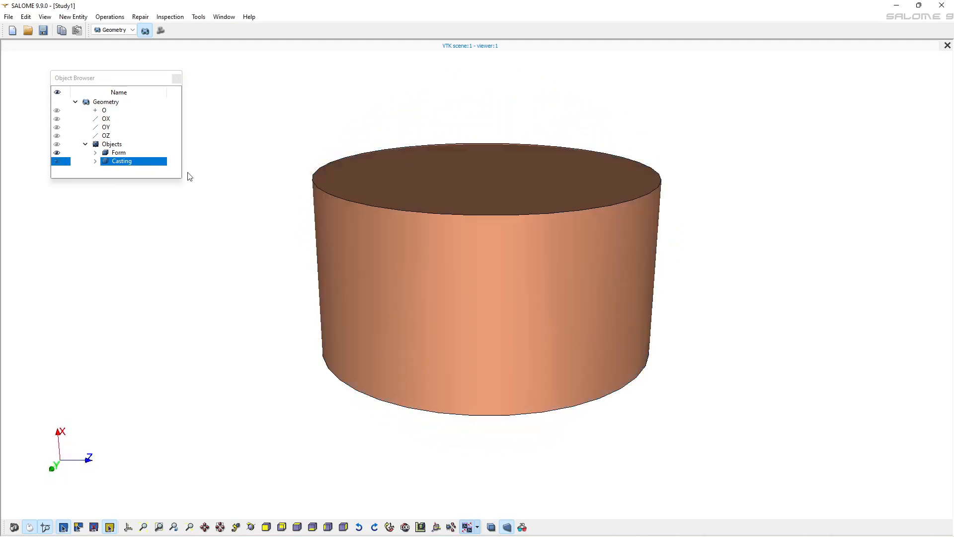
{"action": "left_click", "coordinate": [57, 162]}
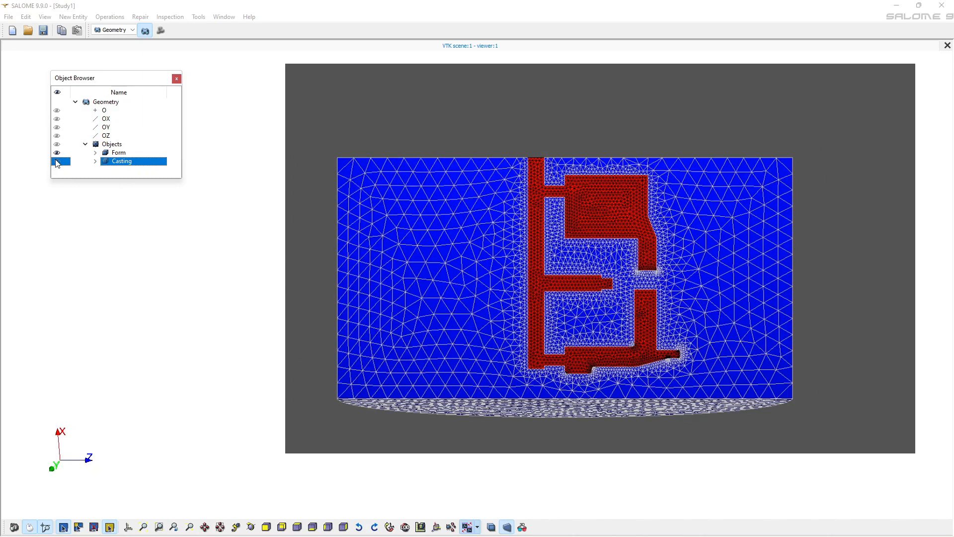
Hide the Form and examine the Casting on its own from several sides
{"action": "left_click", "coordinate": [56, 153]}
{"action": "left_click_drag", "start_coordinate": [436, 236], "coordinate": [478, 249]}
{"action": "left_click_drag", "start_coordinate": [685, 293], "coordinate": [470, 281]}
{"action": "left_click_drag", "start_coordinate": [165, 277], "coordinate": [17, 272]}
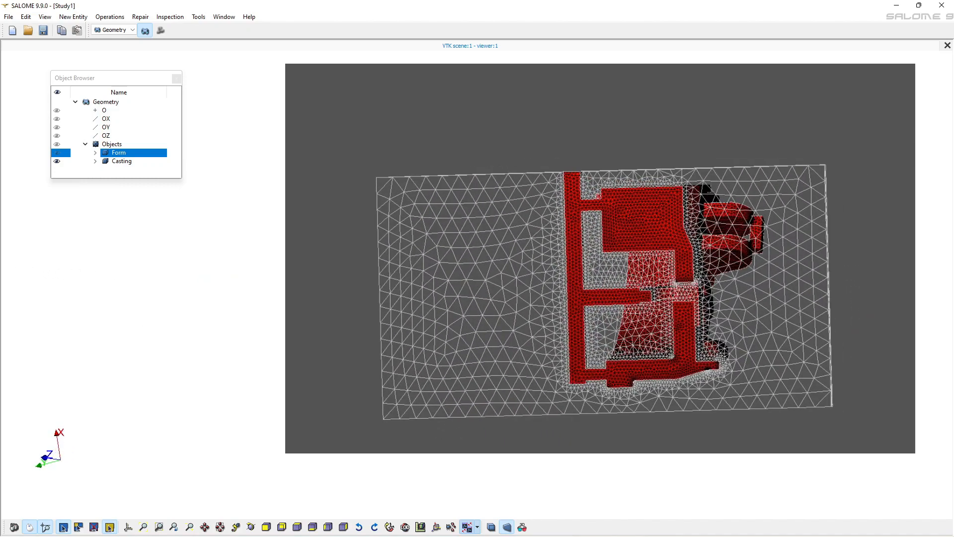
{"action": "left_click_drag", "start_coordinate": [650, 208], "coordinate": [626, 257]}
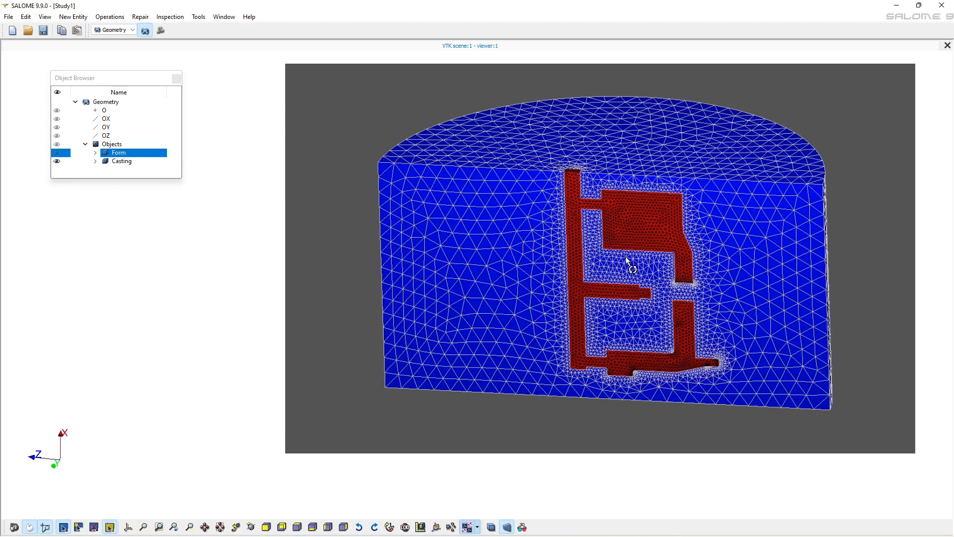
{"action": "left_click_drag", "start_coordinate": [318, 364], "coordinate": [139, 353]}
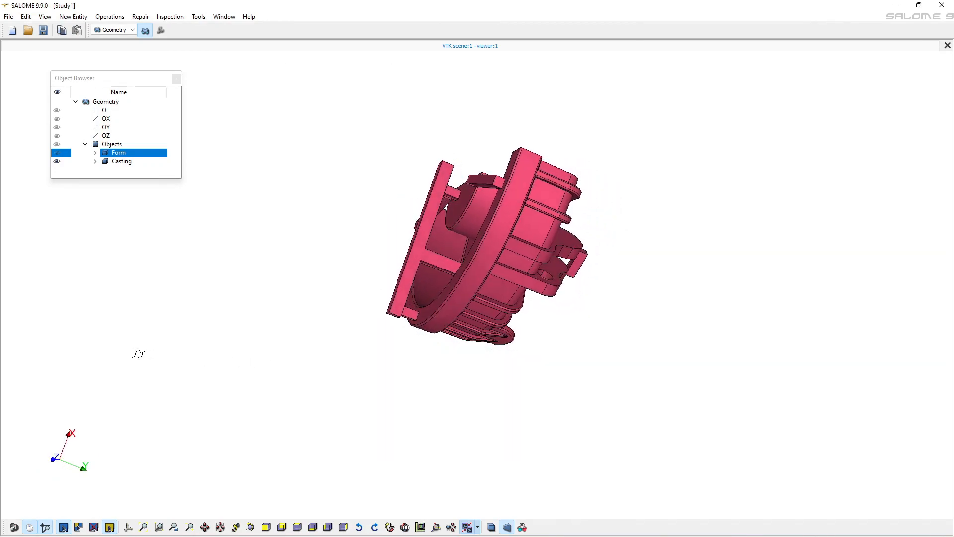
{"action": "left_click_drag", "start_coordinate": [746, 338], "coordinate": [204, 255]}
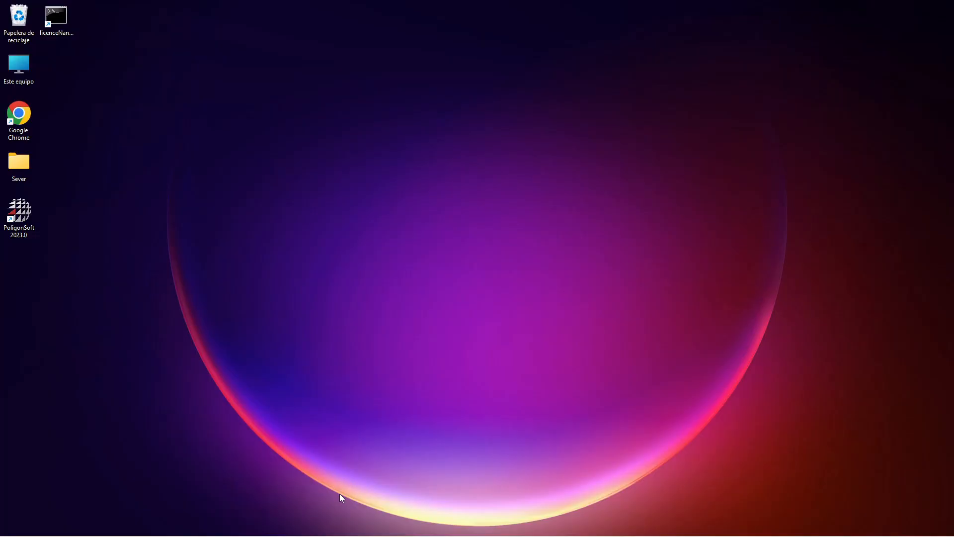
Launch the Mesh module of PoligonSoft 2023 and activate the Geometry module in SALOME
{"action": "double_click", "coordinate": [27, 217]}
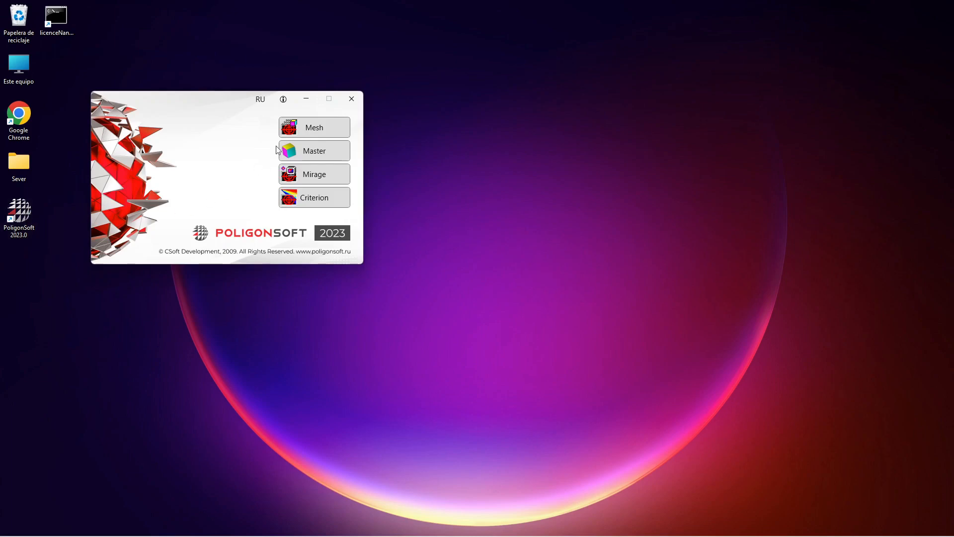
{"action": "left_click", "coordinate": [312, 126]}
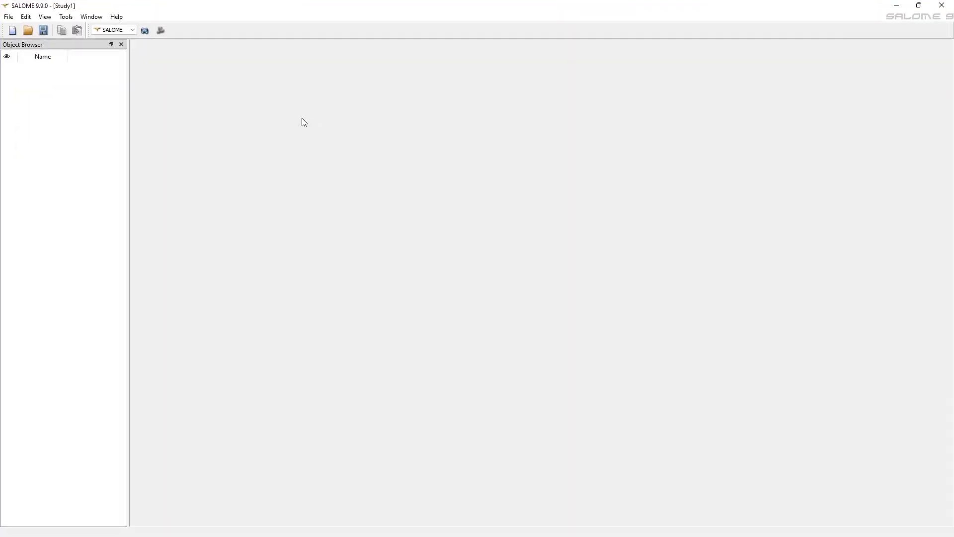
{"action": "left_click", "coordinate": [131, 29]}
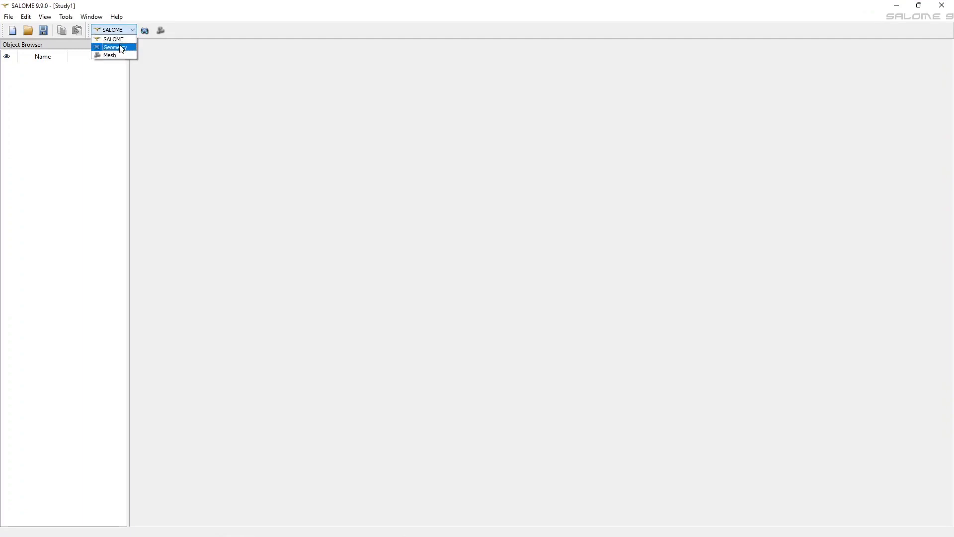
{"action": "left_click", "coordinate": [121, 48]}
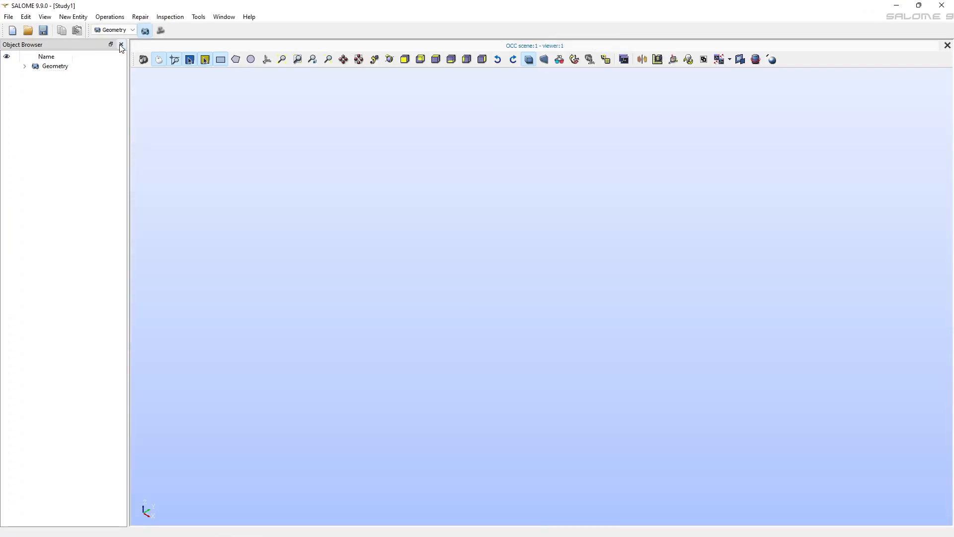
Import the STEP file Sector_A.stp from the folder E:\PoligonLessons
{"action": "left_click", "coordinate": [9, 17]}
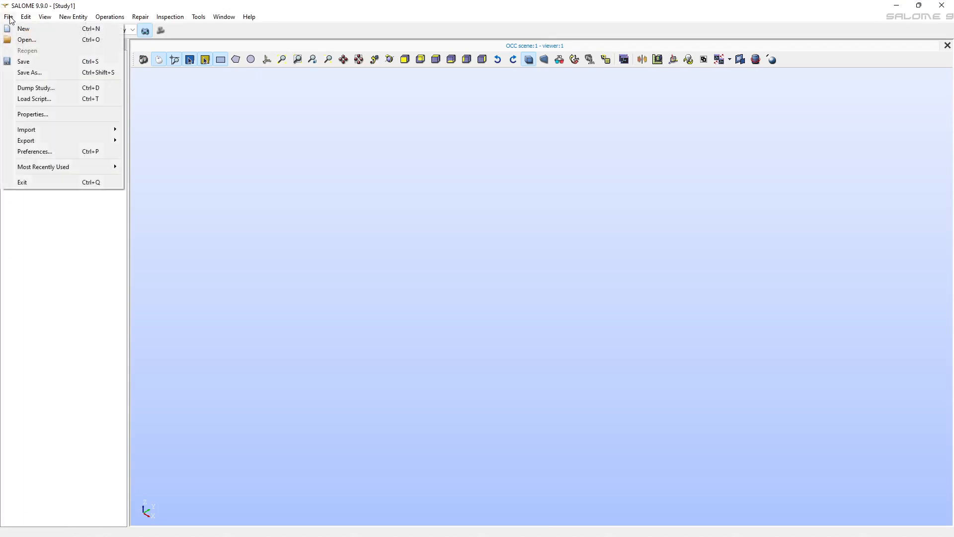
{"action": "mouse_move", "coordinate": [65, 129]}
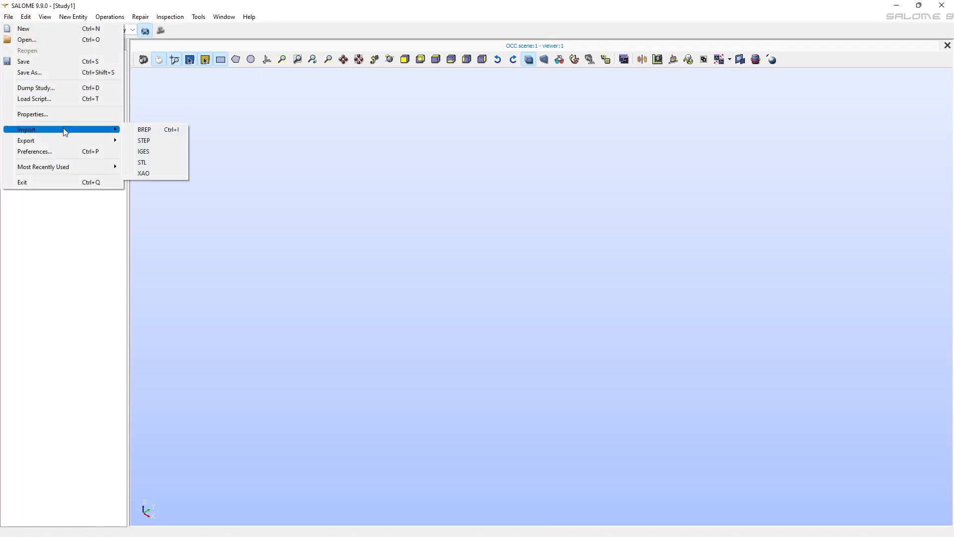
{"action": "left_click", "coordinate": [155, 145]}
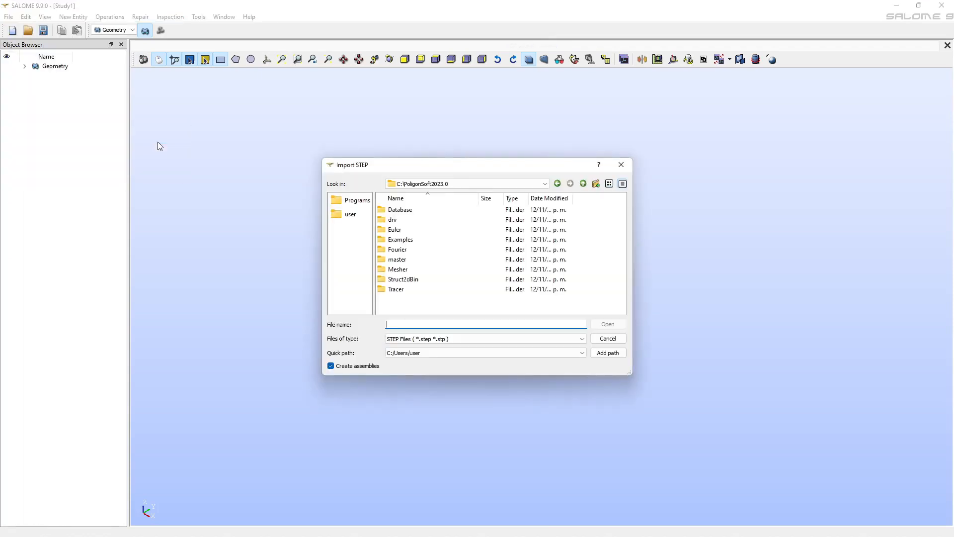
{"action": "left_click", "coordinate": [542, 183]}
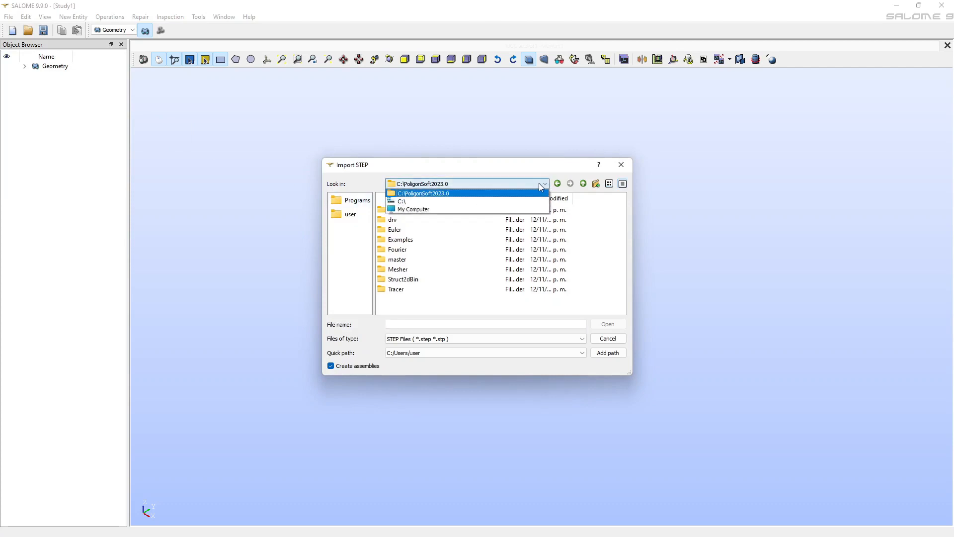
{"action": "left_click", "coordinate": [439, 211]}
{"action": "left_click", "coordinate": [399, 230]}
{"action": "double_click", "coordinate": [399, 230]}
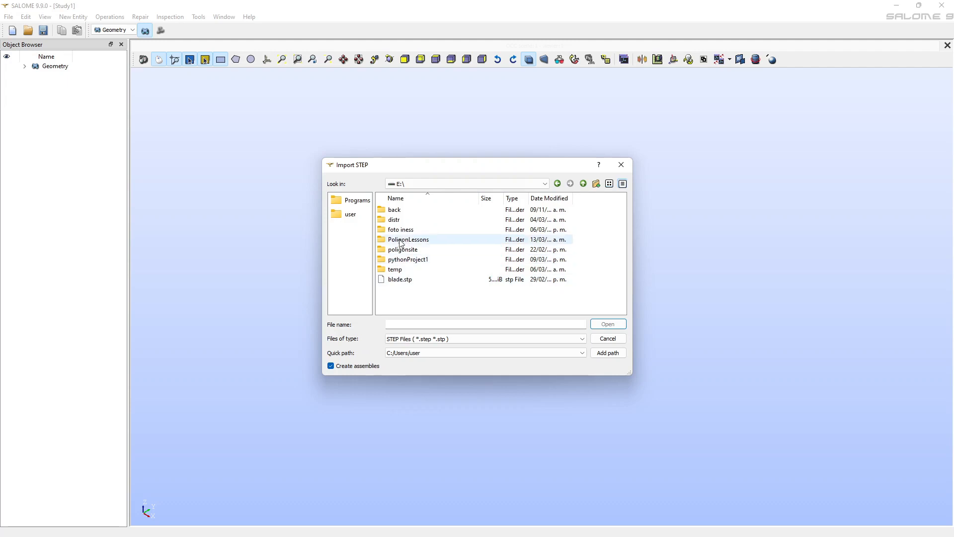
{"action": "double_click", "coordinate": [401, 239]}
{"action": "left_click", "coordinate": [401, 240]}
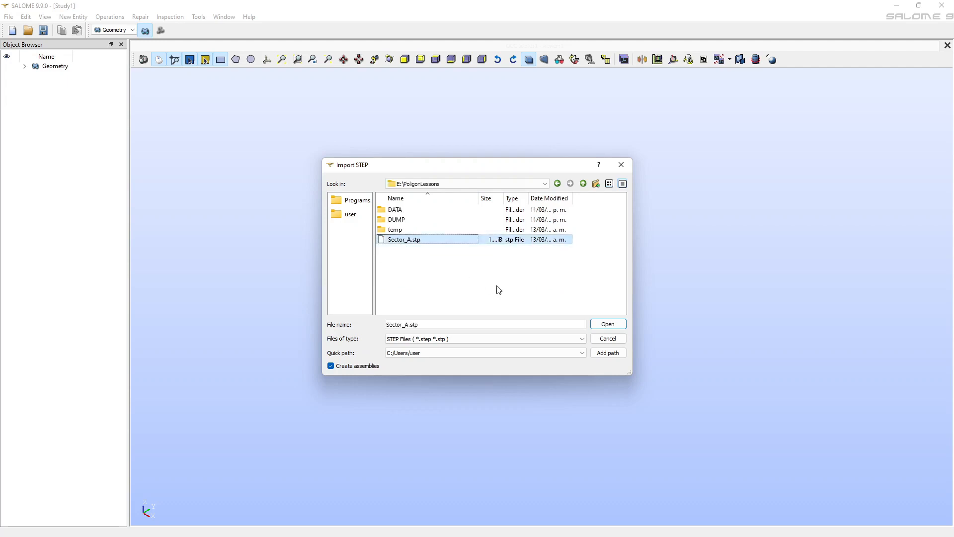
{"action": "left_click", "coordinate": [616, 326]}
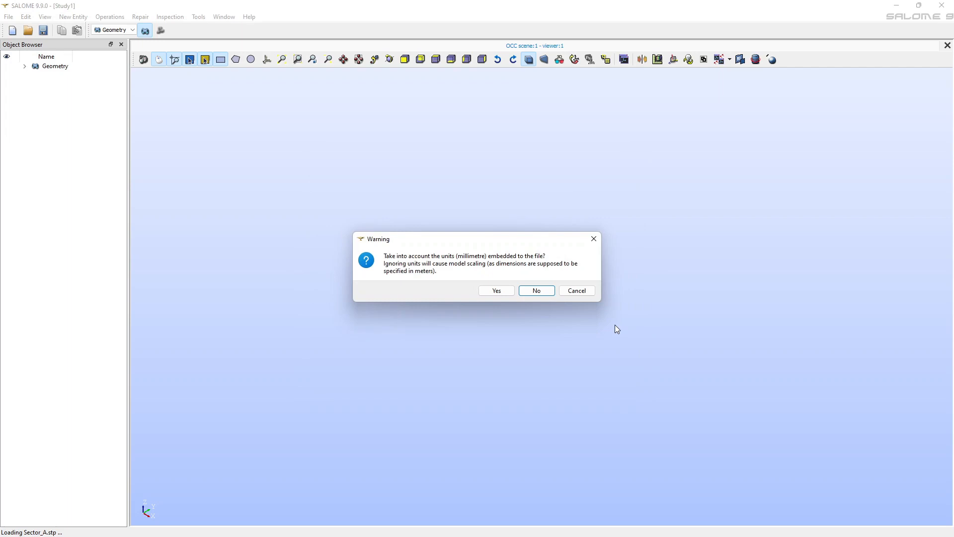
Ignore the file's embedded millimetre units and create a partition from the imported solids
{"action": "left_click", "coordinate": [537, 290]}
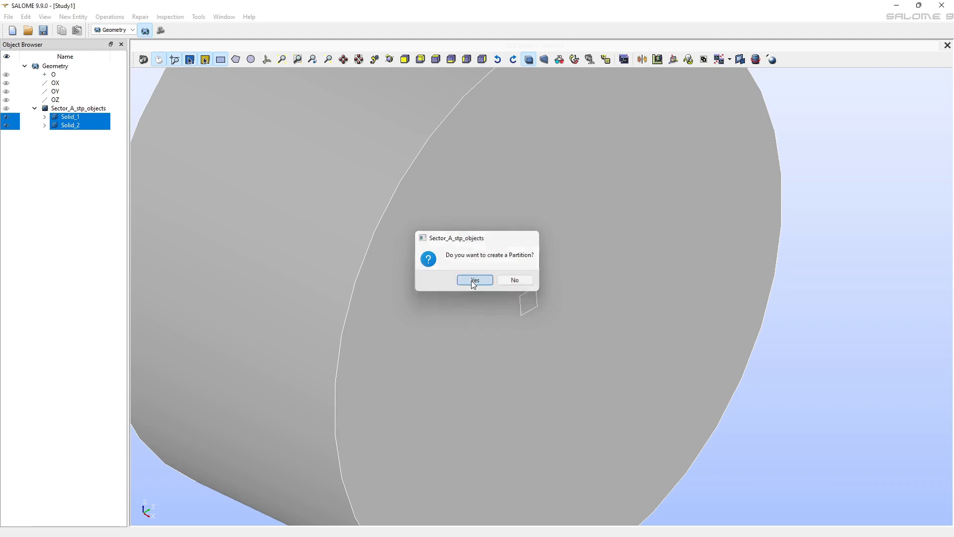
{"action": "left_click", "coordinate": [474, 281]}
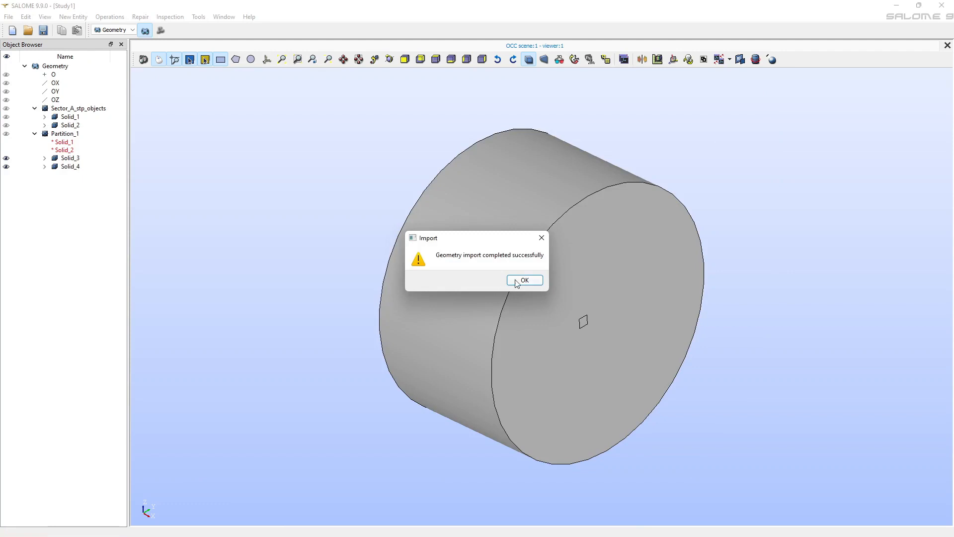
{"action": "left_click", "coordinate": [518, 282]}
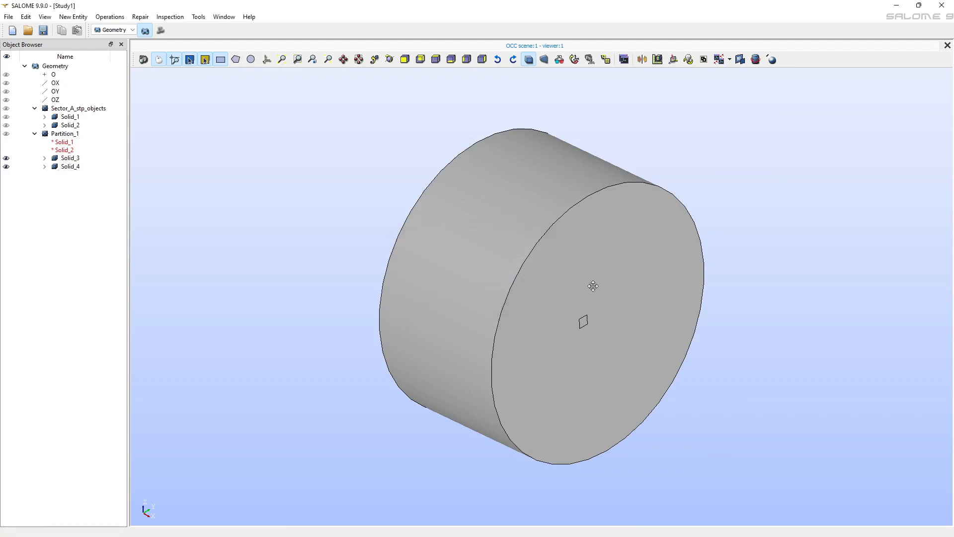
Show the original Solid_1 and Solid_2 of Sector_A_stp_objects and hide the partition's Solid_3 and Solid_4
{"action": "left_click_drag", "start_coordinate": [591, 286], "coordinate": [429, 273]}
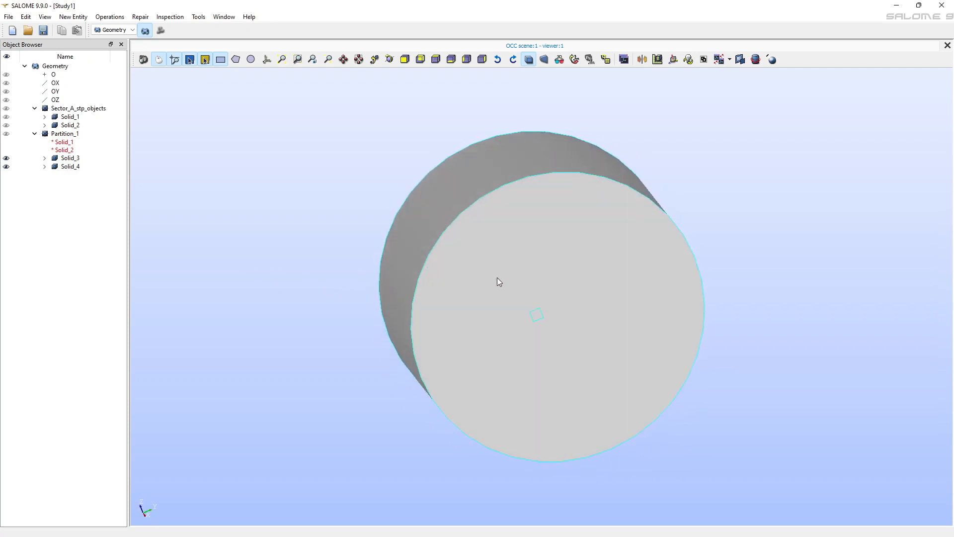
{"action": "scroll", "coordinate": [545, 303], "scroll_direction": "up", "scroll_amount": 5}
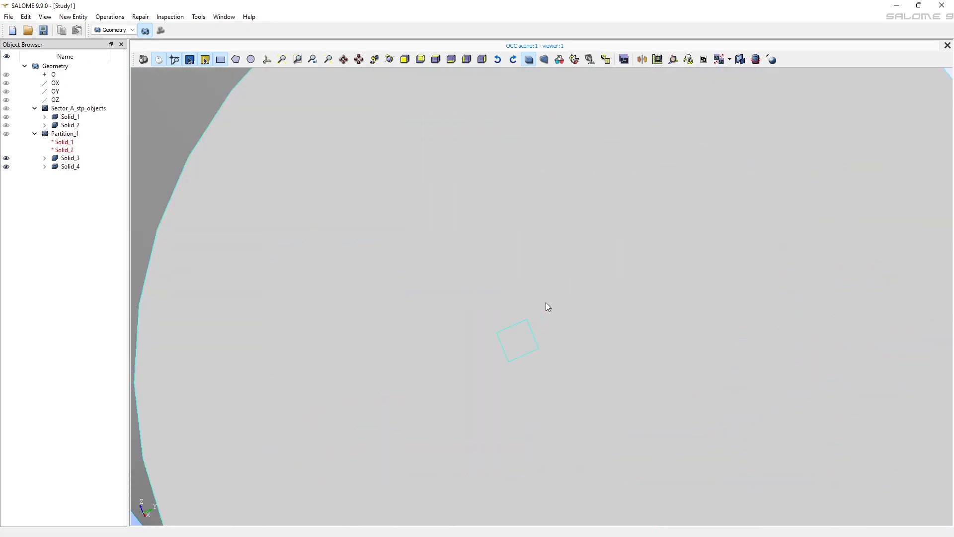
{"action": "scroll", "coordinate": [547, 303], "scroll_direction": "down", "scroll_amount": 3}
{"action": "scroll", "coordinate": [547, 303], "scroll_direction": "down", "scroll_amount": 1}
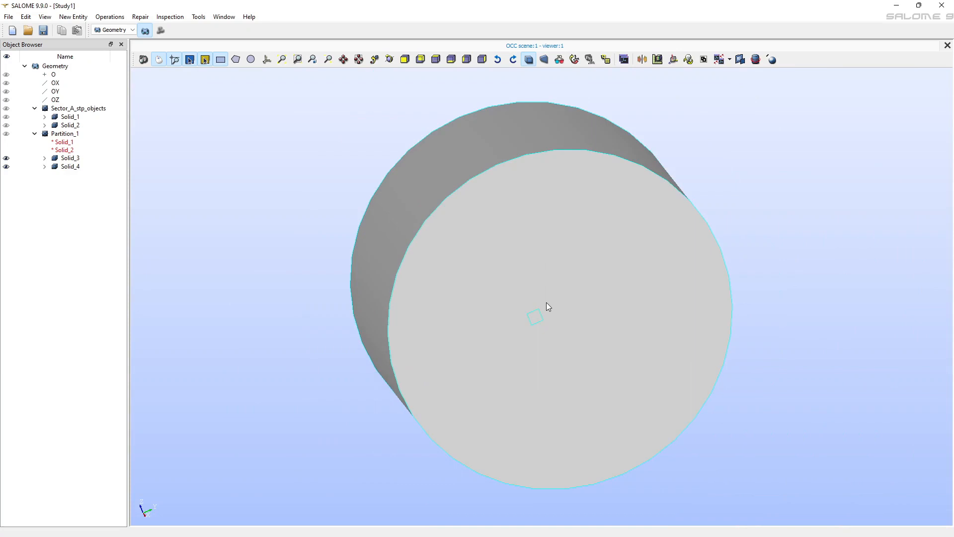
{"action": "mouse_move", "coordinate": [541, 294]}
{"action": "middle_mouse_down"}
{"action": "mouse_move", "coordinate": [717, 282]}
{"action": "mouse_move", "coordinate": [439, 256]}
{"action": "mouse_move", "coordinate": [366, 264]}
{"action": "mouse_move", "coordinate": [545, 291]}
{"action": "middle_mouse_up"}
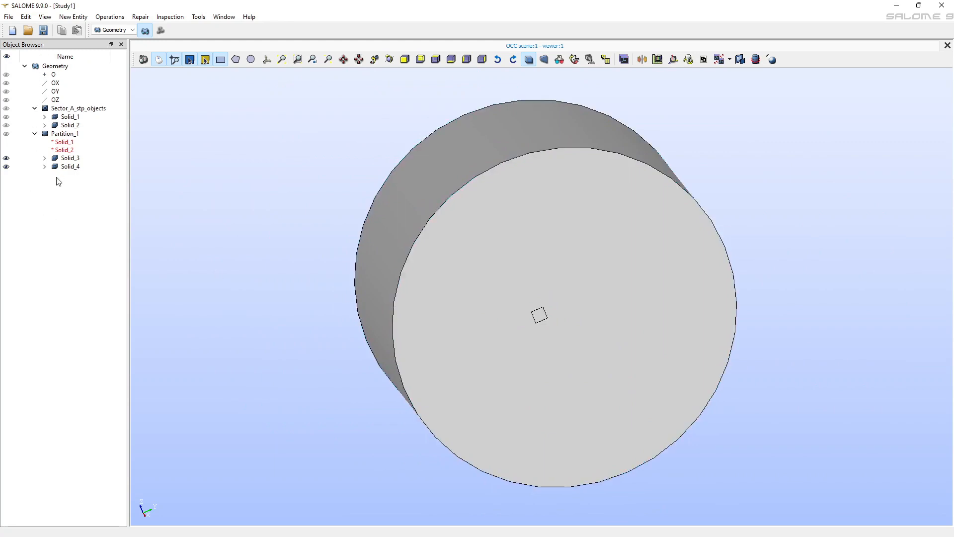
{"action": "left_click", "coordinate": [7, 117]}
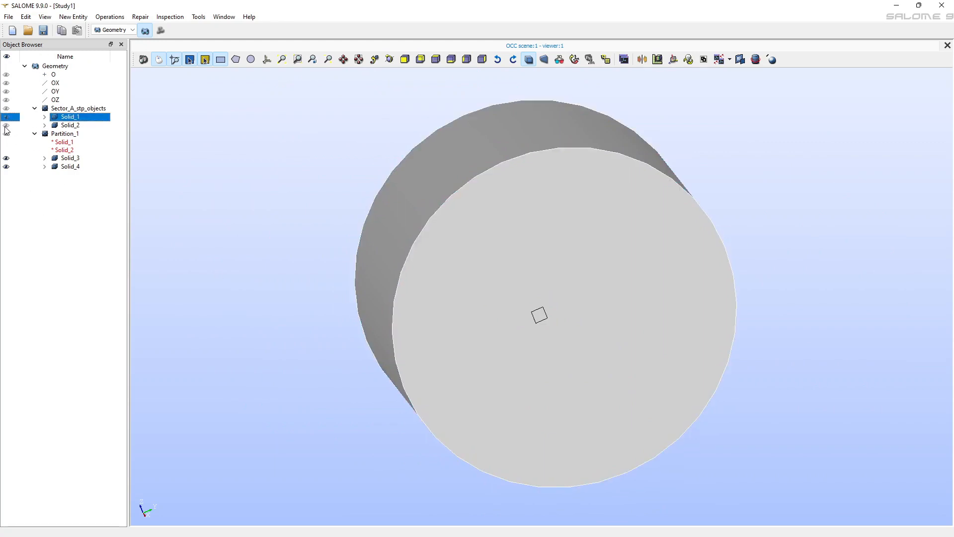
{"action": "left_click", "coordinate": [7, 126]}
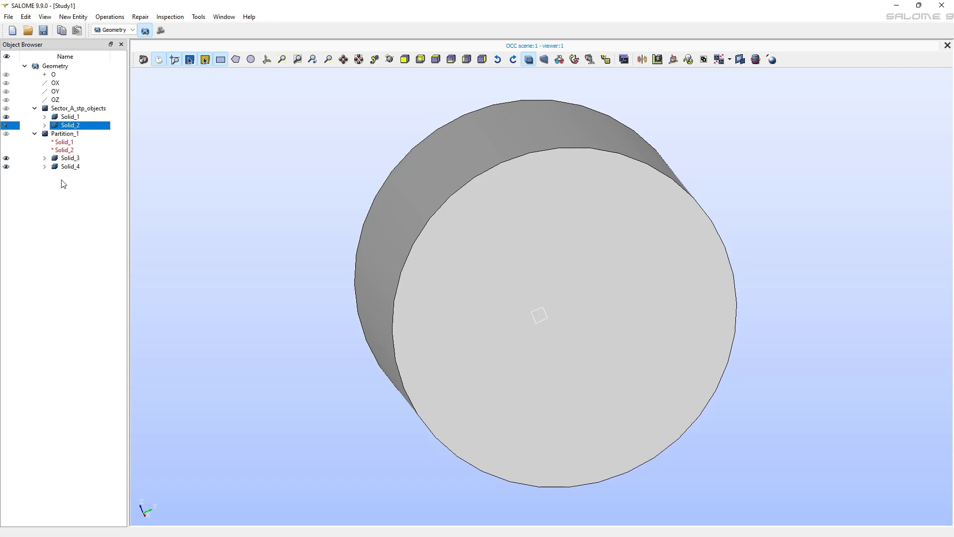
{"action": "left_click", "coordinate": [7, 158]}
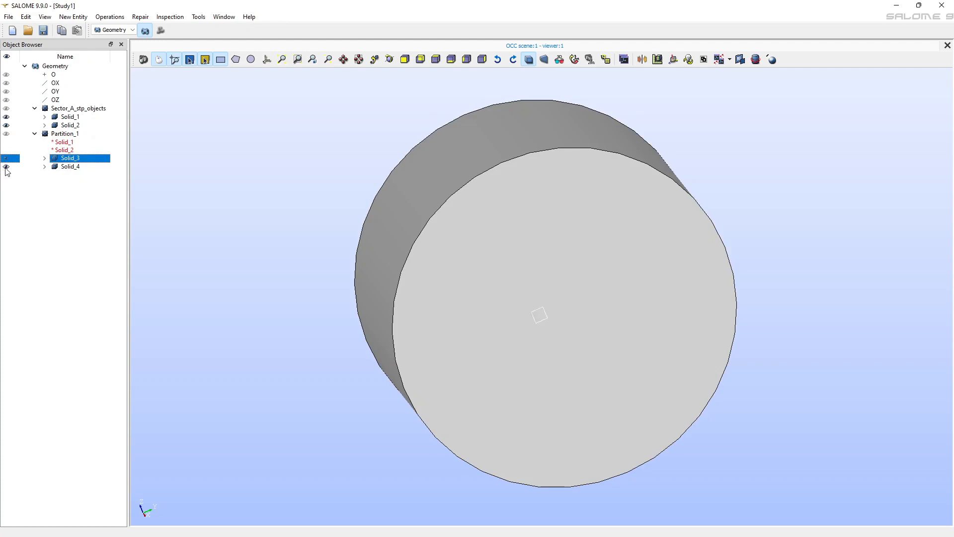
{"action": "left_click", "coordinate": [6, 167]}
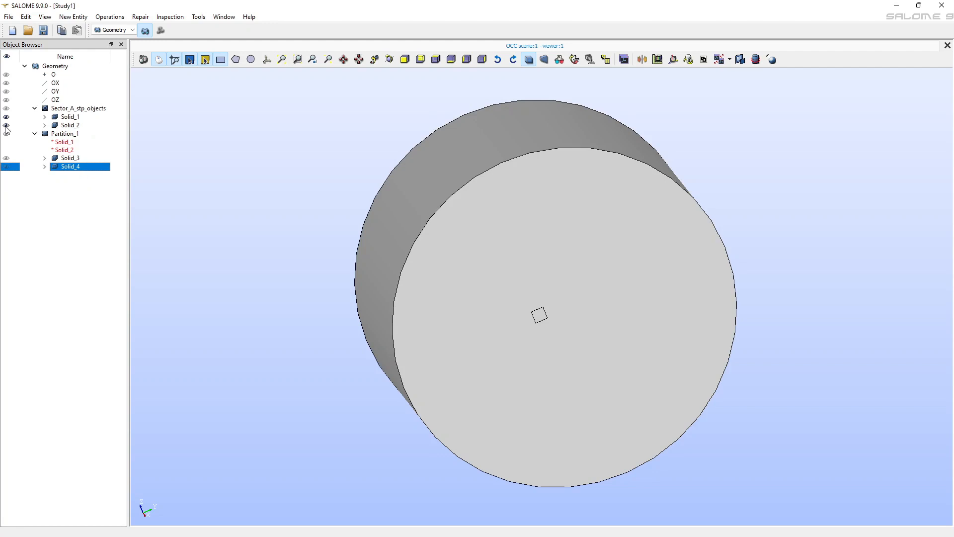
Show the partition's Solid_3 and Solid_4 alongside the original imported solids
{"action": "left_click", "coordinate": [6, 126]}
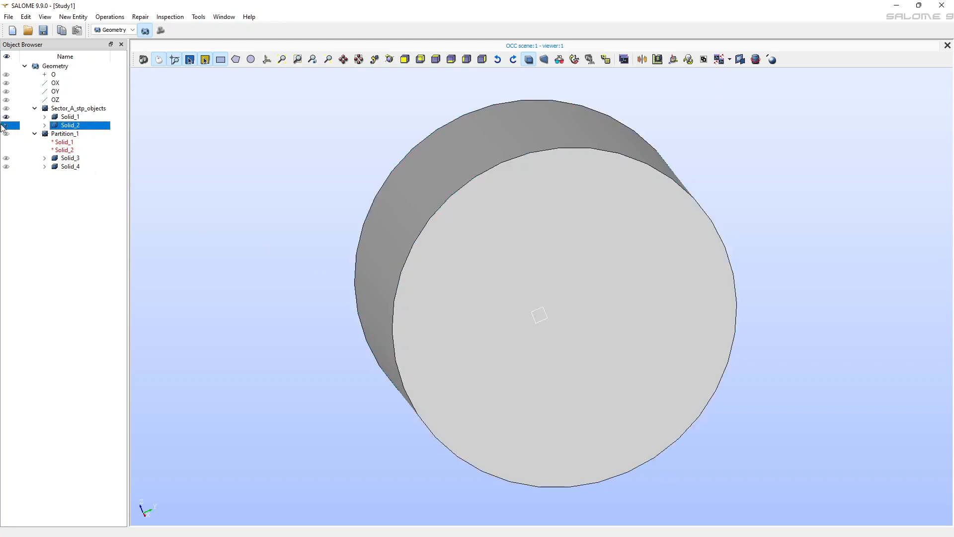
{"action": "left_click", "coordinate": [6, 158]}
{"action": "left_click", "coordinate": [6, 166]}
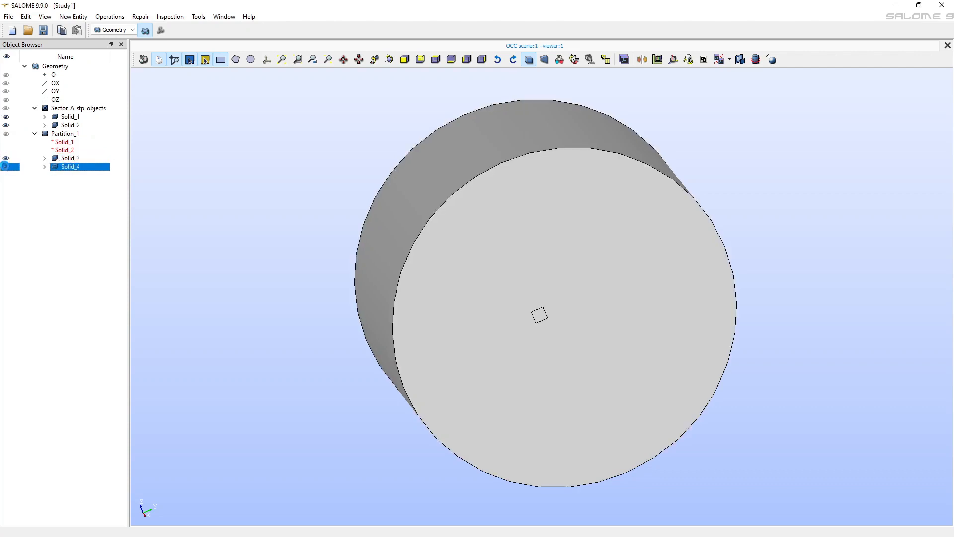
Hide the original Solid_1 and Solid_2 and the partition's Solid_4, leaving only Solid_3 displayed
{"action": "left_click", "coordinate": [6, 118]}
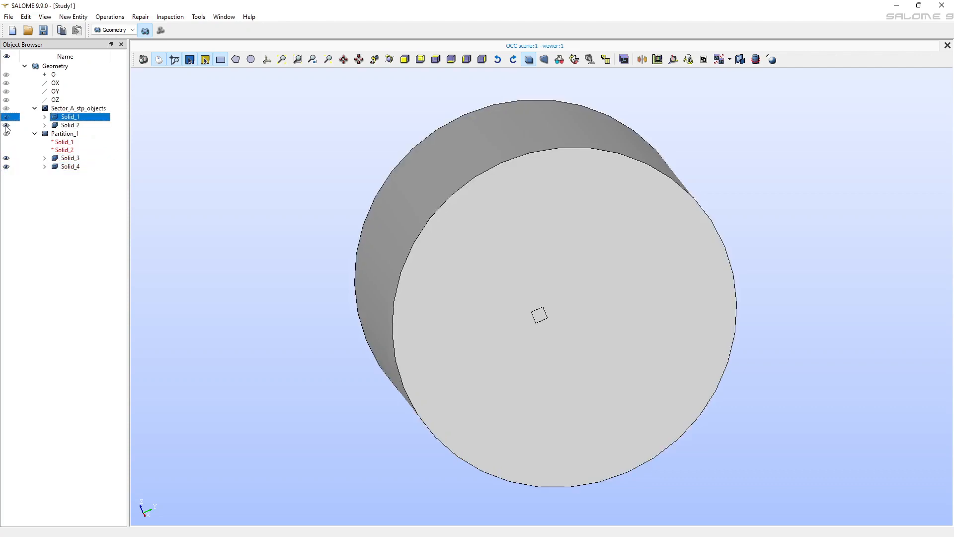
{"action": "left_click", "coordinate": [6, 126]}
{"action": "left_click", "coordinate": [6, 166]}
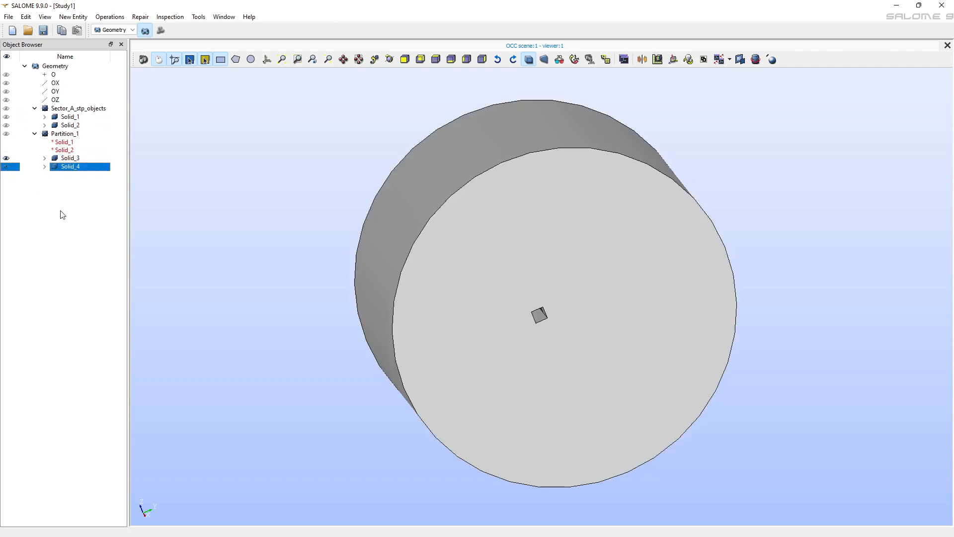
{"action": "right_click_drag", "start_coordinate": [479, 372], "coordinate": [429, 321], "text": "ctrl"}
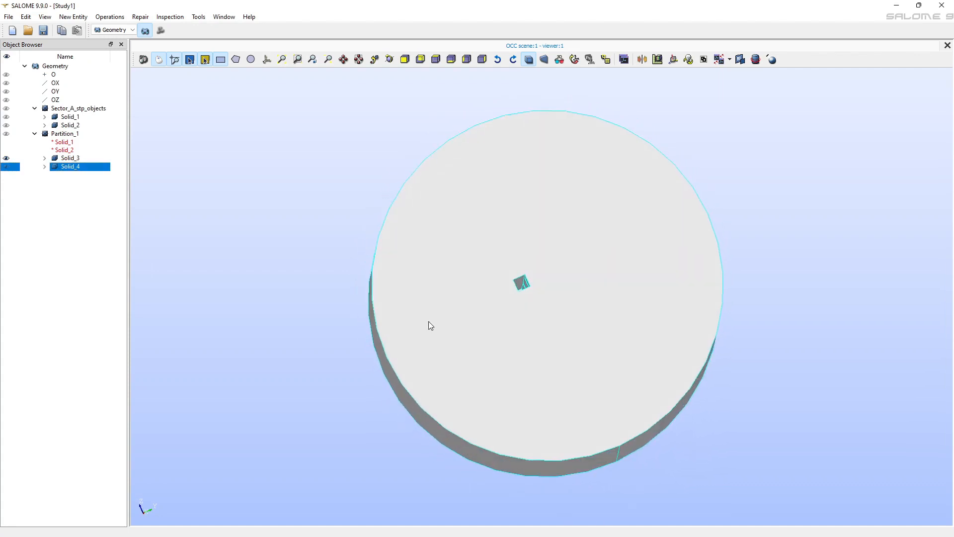
Display the partition's Solid_4 instead of Solid_3 and inspect it from several angles
{"action": "left_click", "coordinate": [6, 158]}
{"action": "left_click", "coordinate": [5, 160]}
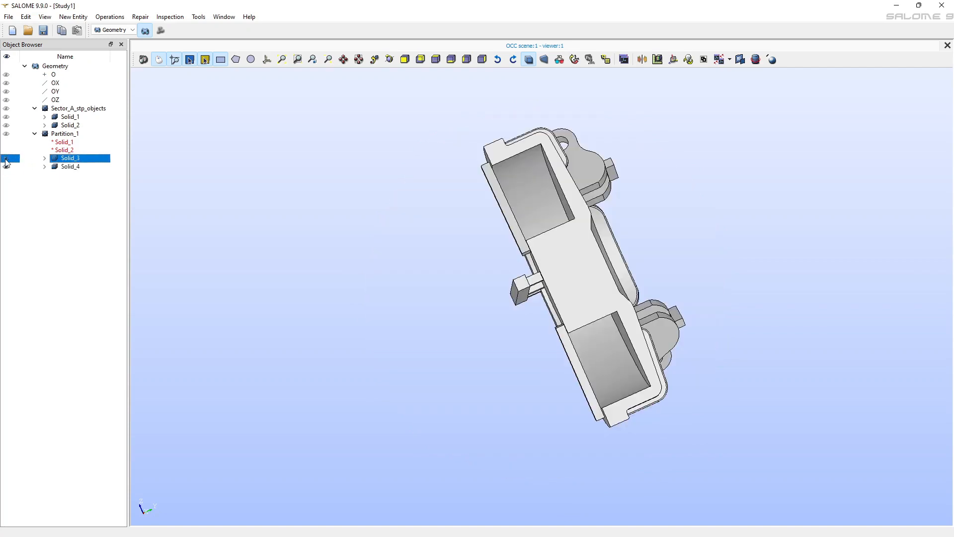
{"action": "right_click_drag", "start_coordinate": [570, 277], "coordinate": [442, 268], "text": "ctrl"}
{"action": "right_click_drag", "start_coordinate": [596, 411], "coordinate": [723, 243], "text": "ctrl"}
{"action": "right_click_drag", "start_coordinate": [729, 330], "coordinate": [286, 345], "text": "ctrl"}
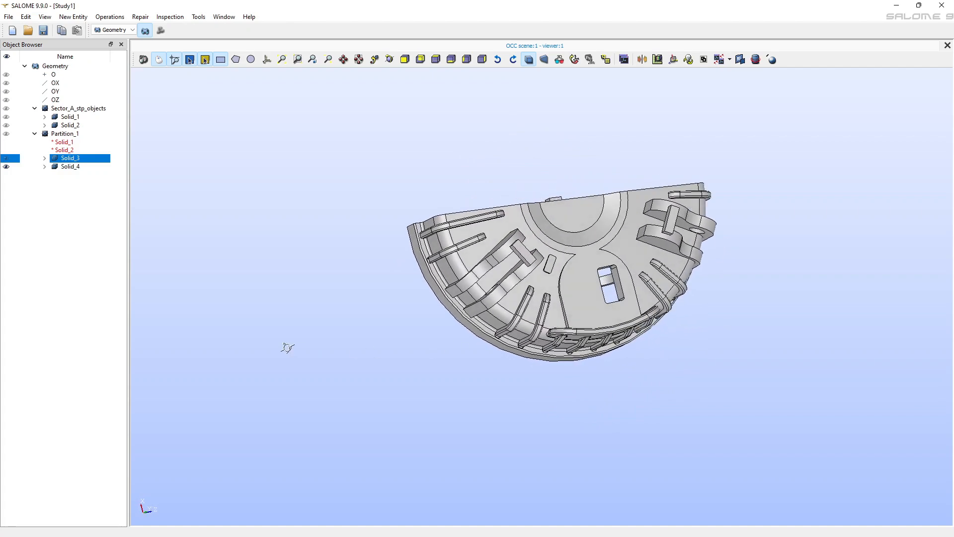
Rename the partition's Solid_3 to Mold and Solid_4 to Casting
{"action": "double_click", "coordinate": [76, 159]}
{"action": "type", "text": "Mold"}
{"action": "left_click", "coordinate": [70, 167]}
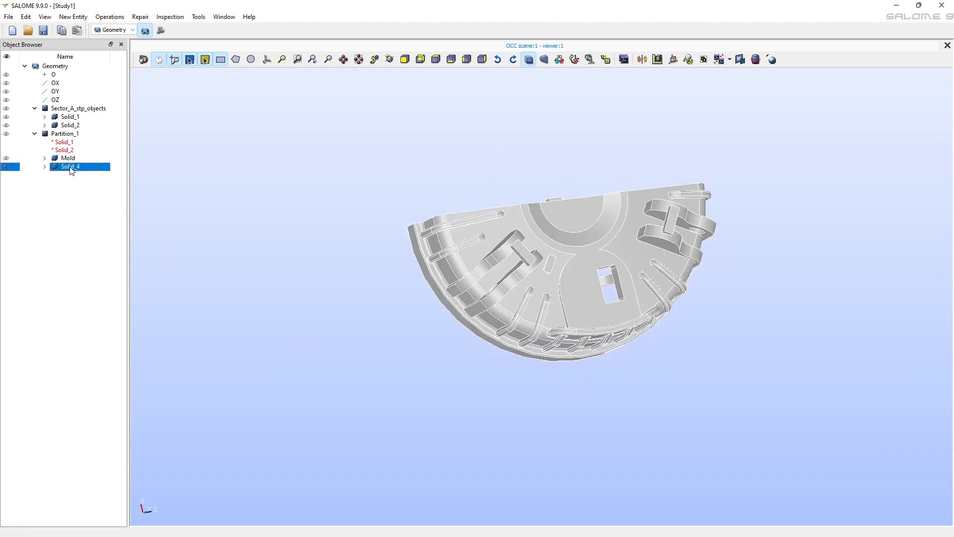
{"action": "double_click", "coordinate": [70, 167]}
{"action": "type", "text": "Casting"}
{"action": "key", "text": "Return"}
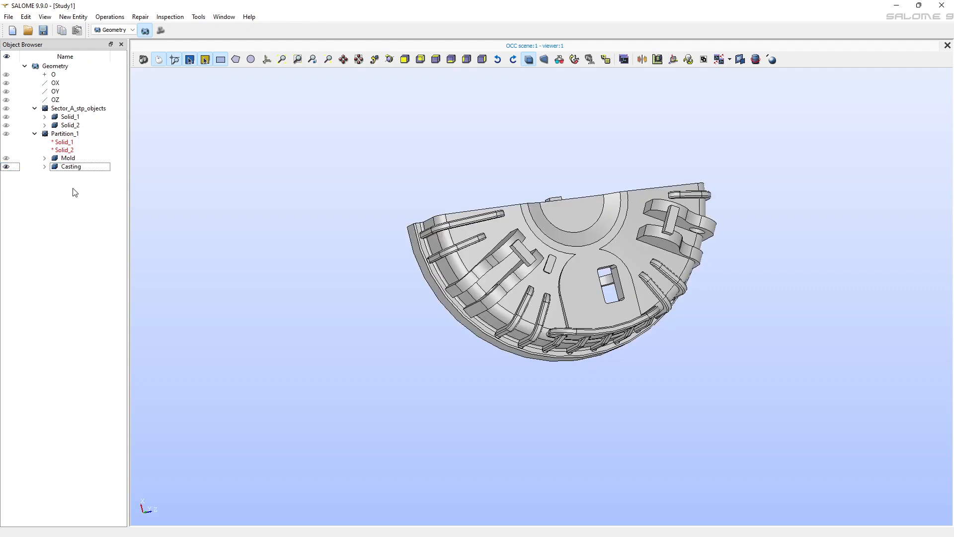
Display the Mold solid together with Casting, and activate the Mesh module
{"action": "left_click", "coordinate": [7, 158]}
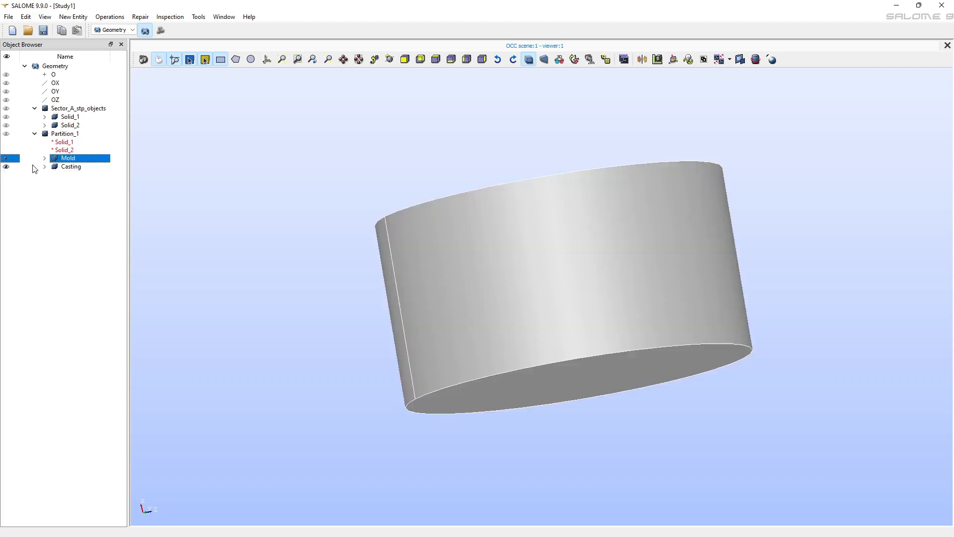
{"action": "left_click_drag", "start_coordinate": [571, 267], "coordinate": [600, 340]}
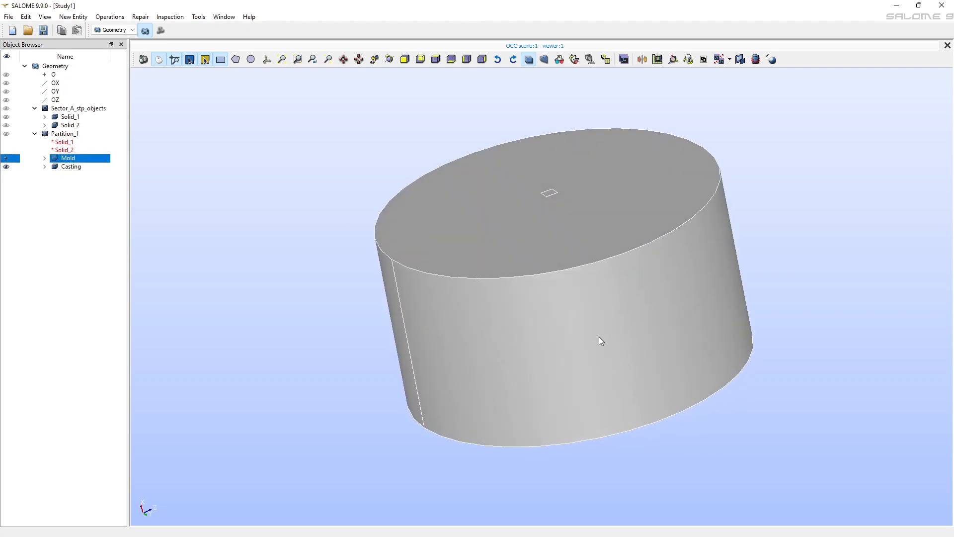
{"action": "left_click", "coordinate": [161, 32]}
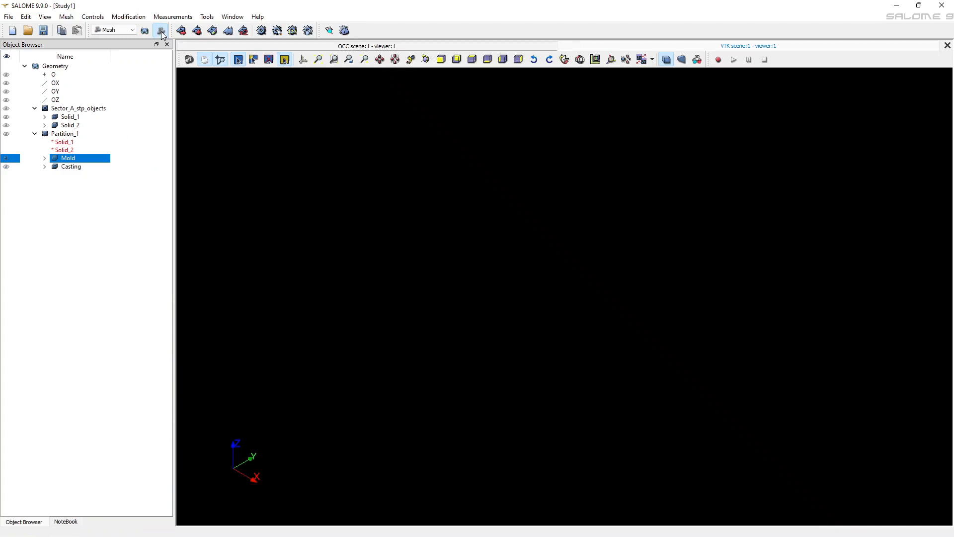
{"action": "mouse_move", "coordinate": [429, 517]}
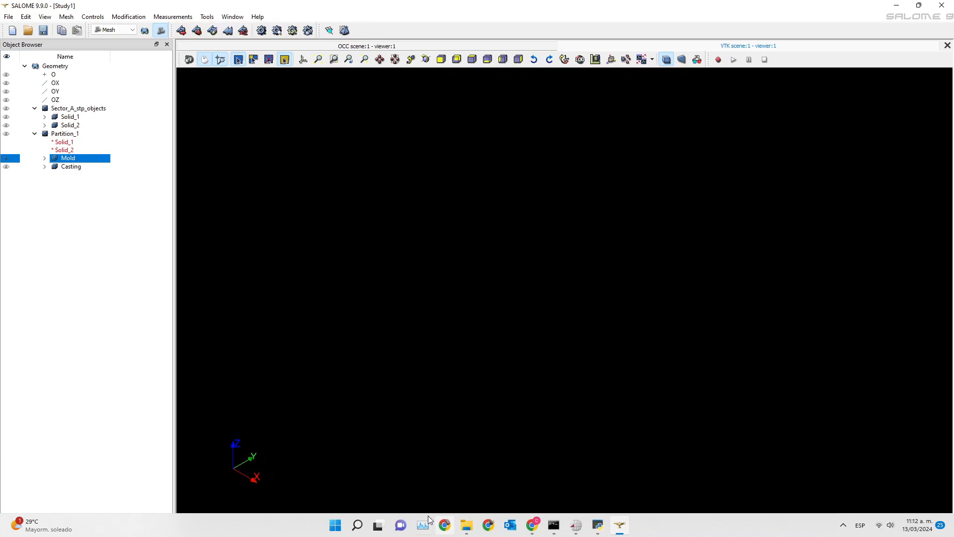
Start a new mesh on Partition_1 using NETGEN 1D-2D as its 2D algorithm
{"action": "left_click", "coordinate": [66, 135]}
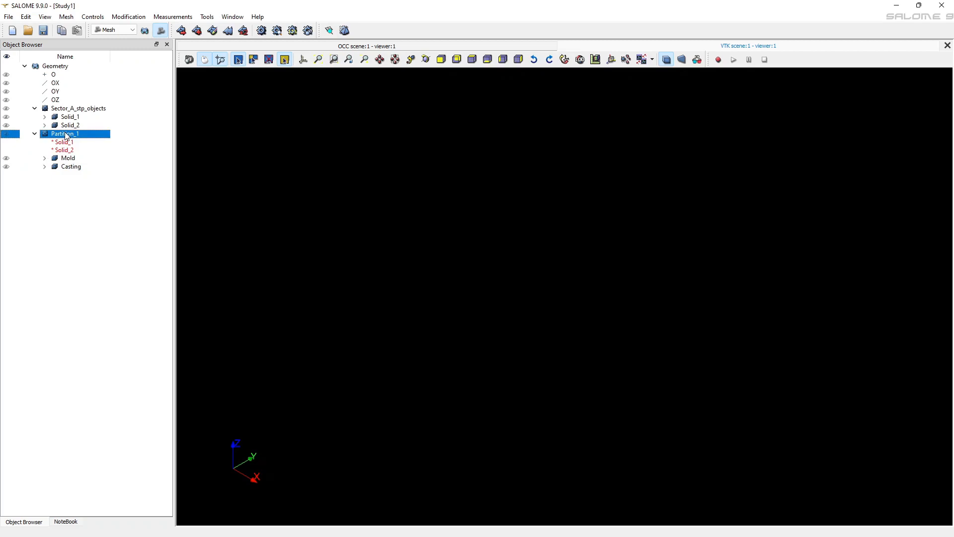
{"action": "left_click", "coordinate": [181, 31]}
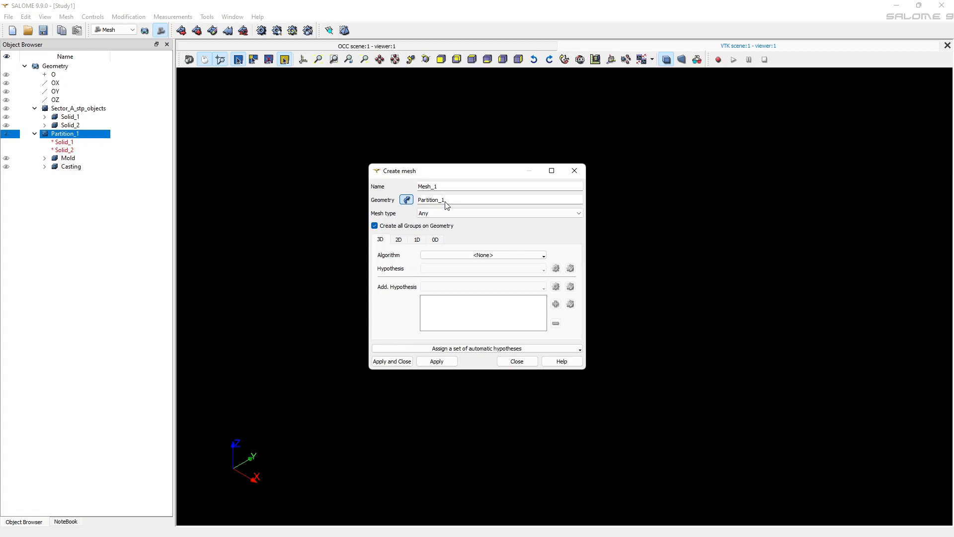
{"action": "left_click", "coordinate": [399, 242]}
{"action": "left_click", "coordinate": [464, 255]}
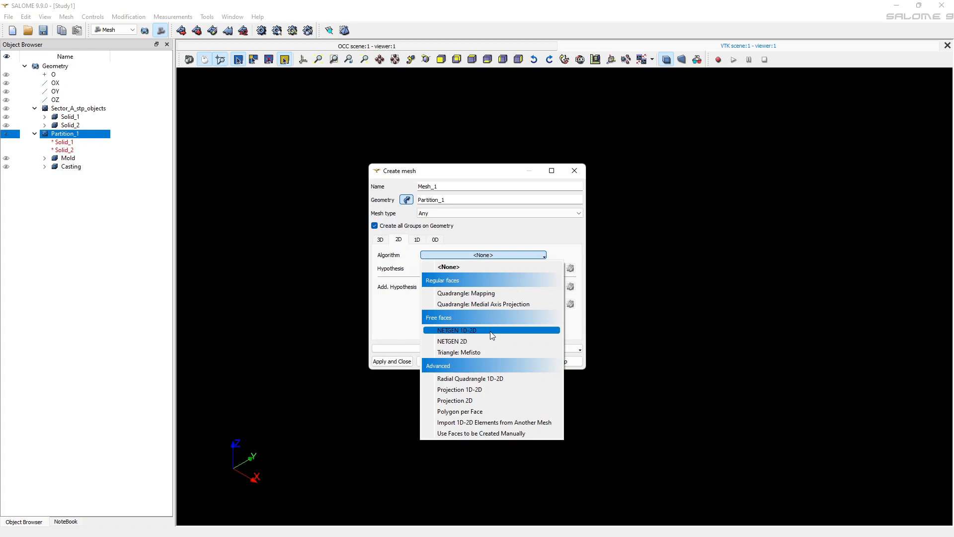
{"action": "left_click", "coordinate": [492, 331]}
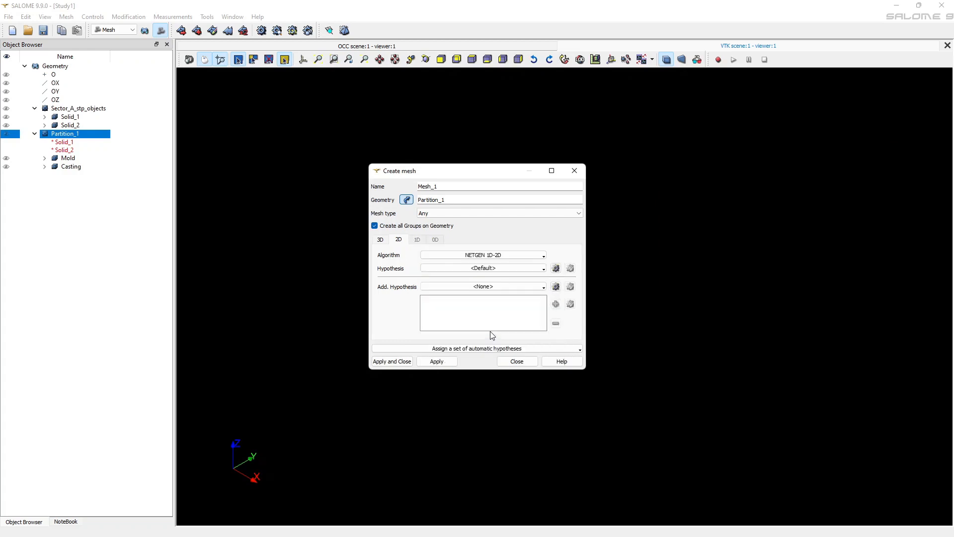
Add a NETGEN 2D Parameters hypothesis with maximum size 50, minimum size 1 and Coarse fineness, and create the mesh
{"action": "left_click", "coordinate": [555, 269]}
{"action": "left_click", "coordinate": [630, 278]}
{"action": "left_click_drag", "start_coordinate": [507, 222], "coordinate": [467, 222]}
{"action": "type", "text": "50"}
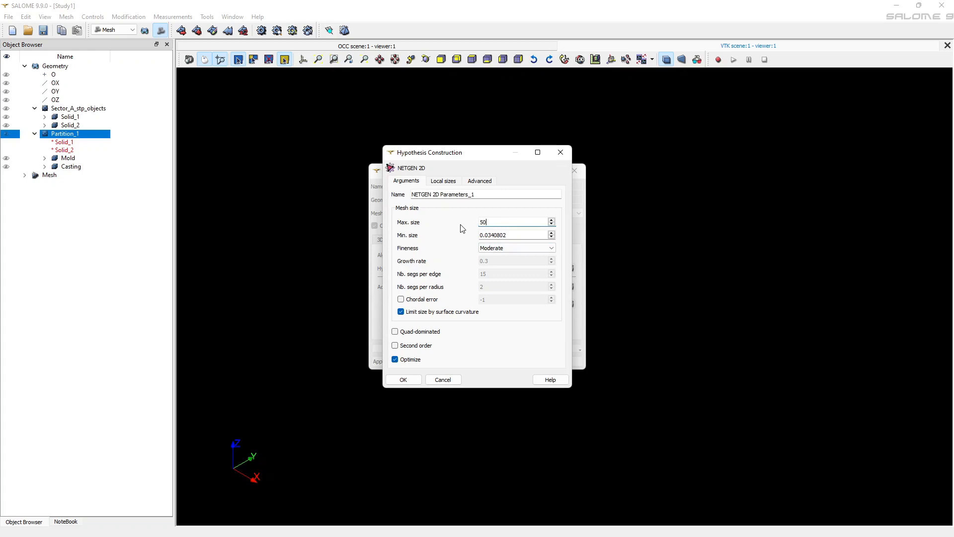
{"action": "left_click_drag", "start_coordinate": [514, 235], "coordinate": [474, 236]}
{"action": "type", "text": "1"}
{"action": "left_click", "coordinate": [506, 250]}
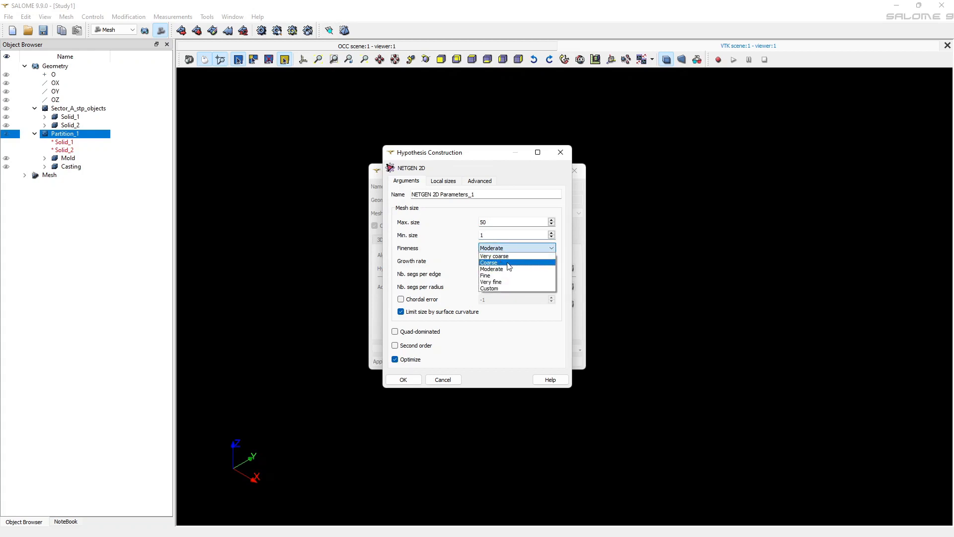
{"action": "left_click", "coordinate": [506, 263]}
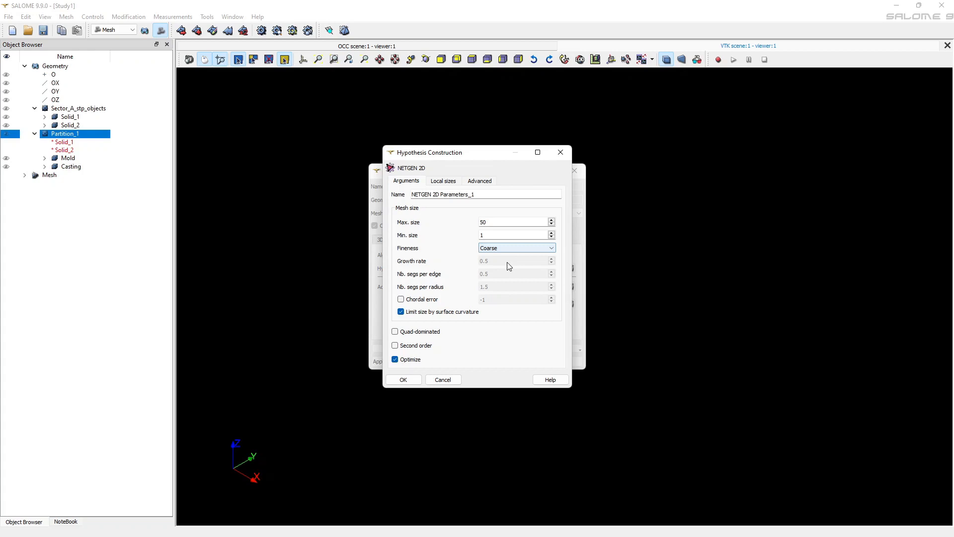
{"action": "left_click", "coordinate": [403, 379]}
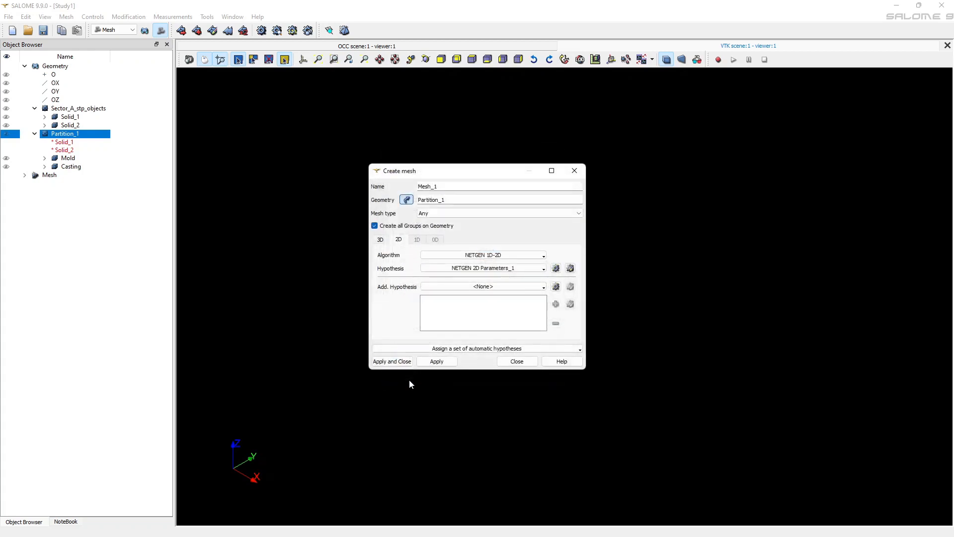
{"action": "left_click", "coordinate": [404, 362]}
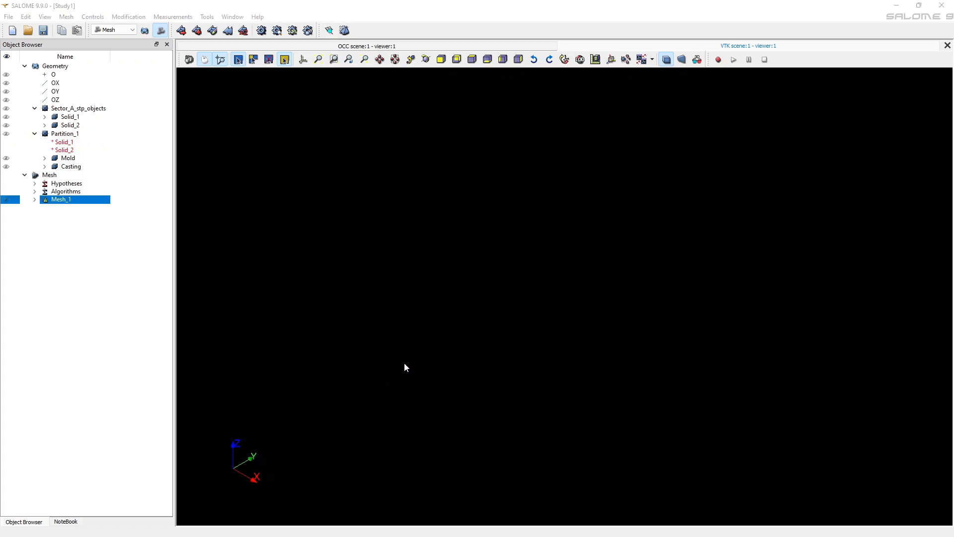
Review the settings of the NETGEN 2D hypothesis applied to Mesh_1
{"action": "left_click", "coordinate": [35, 200]}
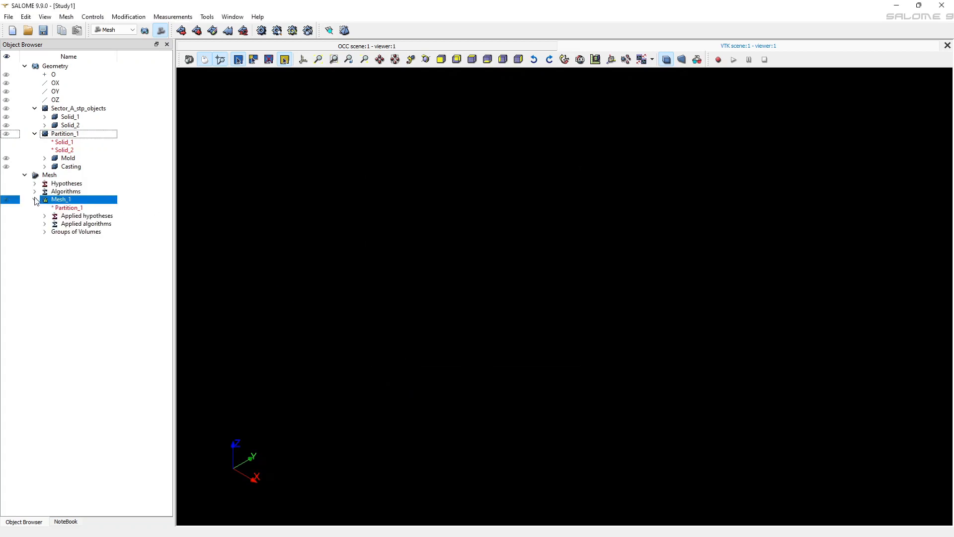
{"action": "left_click", "coordinate": [45, 215]}
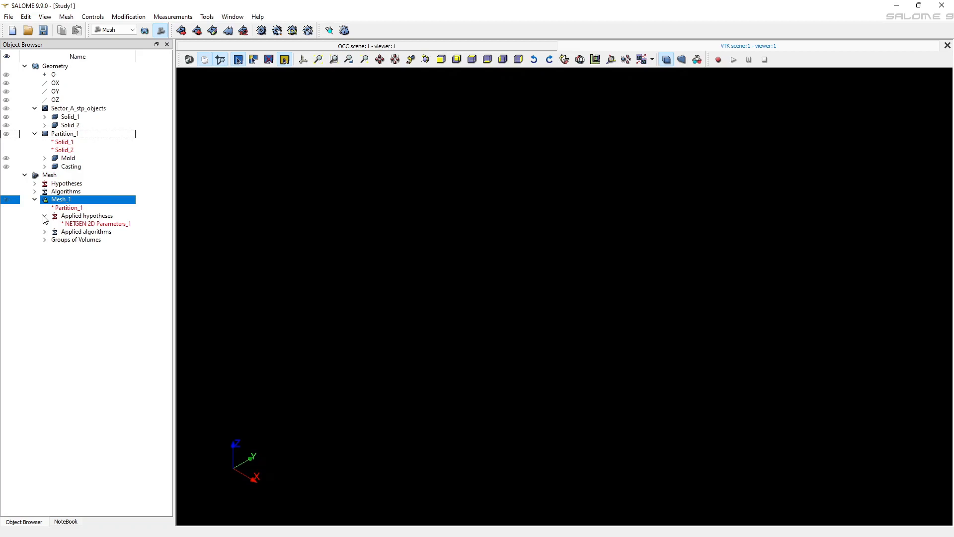
{"action": "left_click", "coordinate": [77, 225]}
{"action": "right_click", "coordinate": [77, 225]}
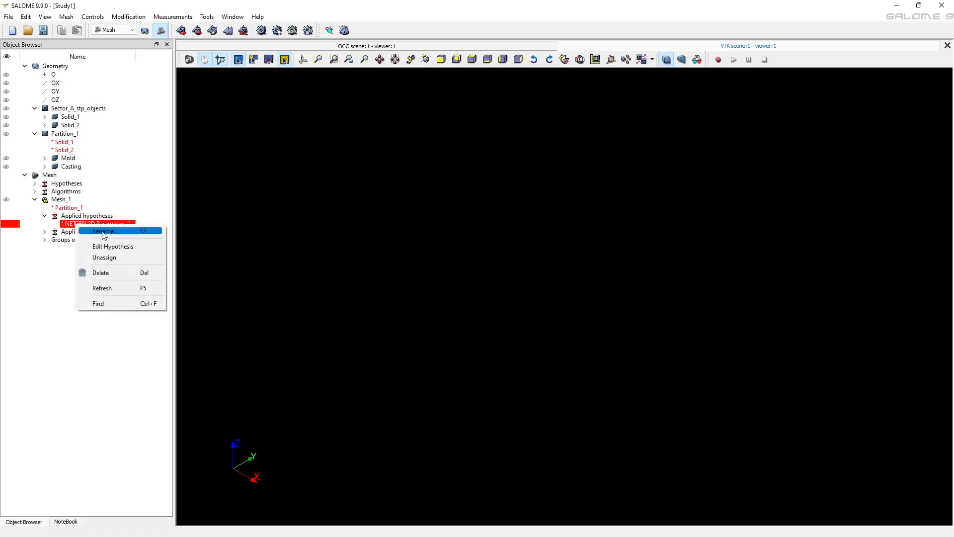
{"action": "left_click", "coordinate": [120, 248]}
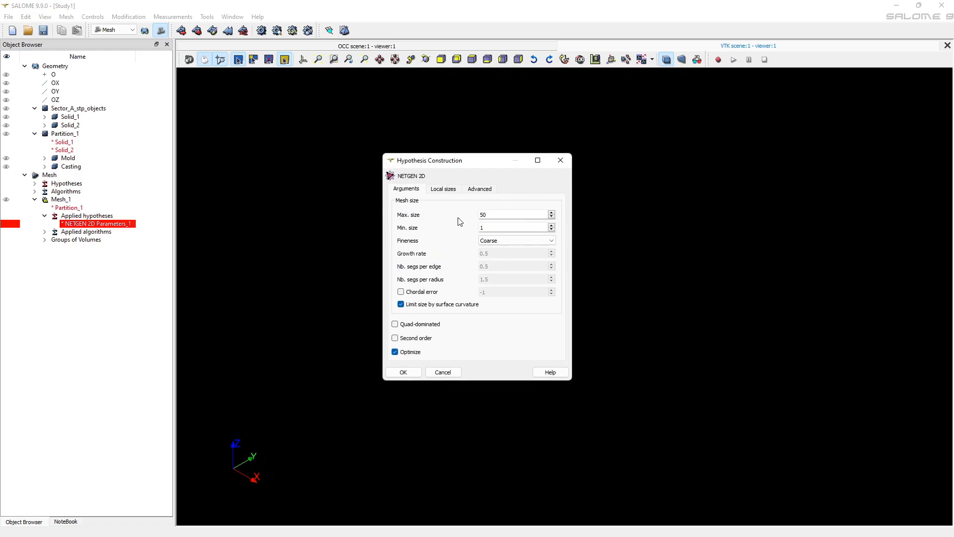
{"action": "left_click", "coordinate": [404, 373]}
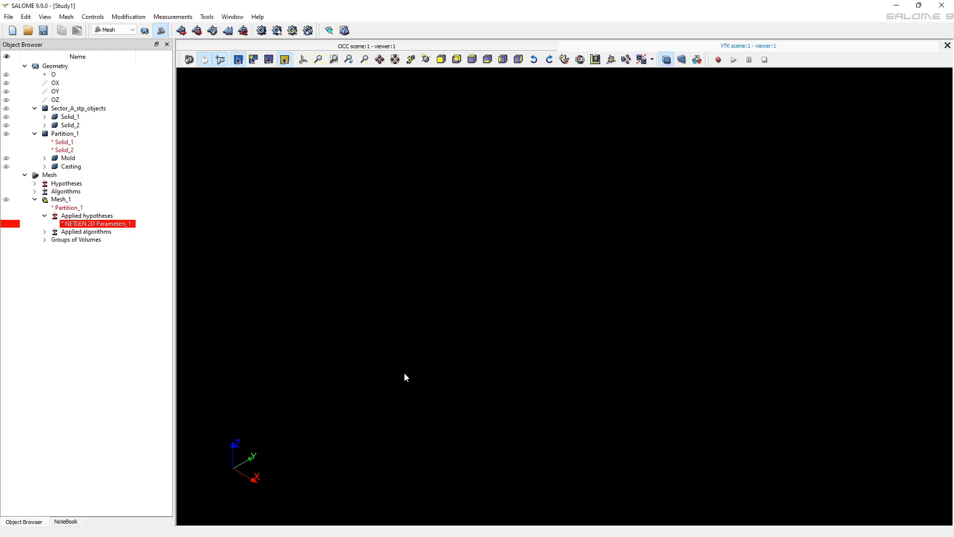
Start a sub-mesh of Mesh_1 on the Casting geometry using NETGEN 1D-2D as its 2D algorithm
{"action": "left_click", "coordinate": [59, 200]}
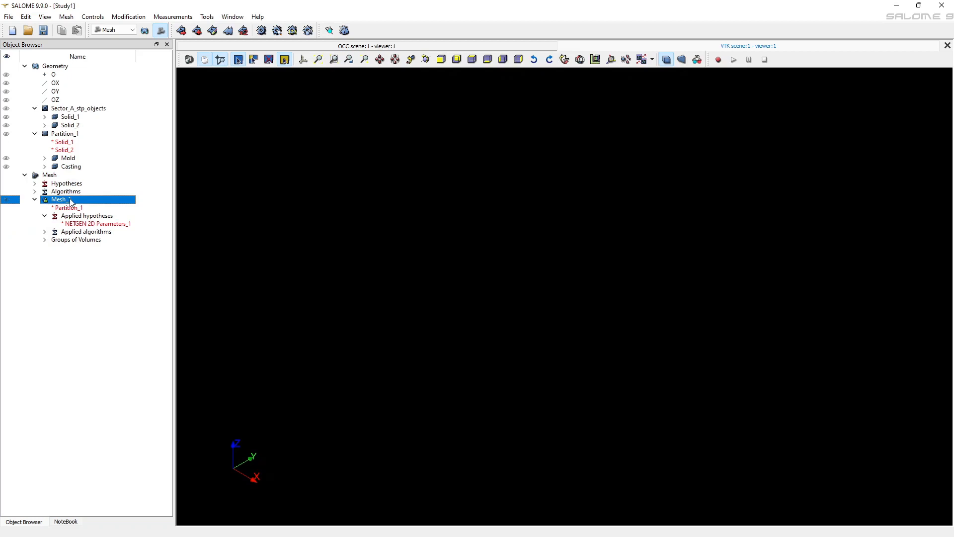
{"action": "right_click", "coordinate": [73, 199]}
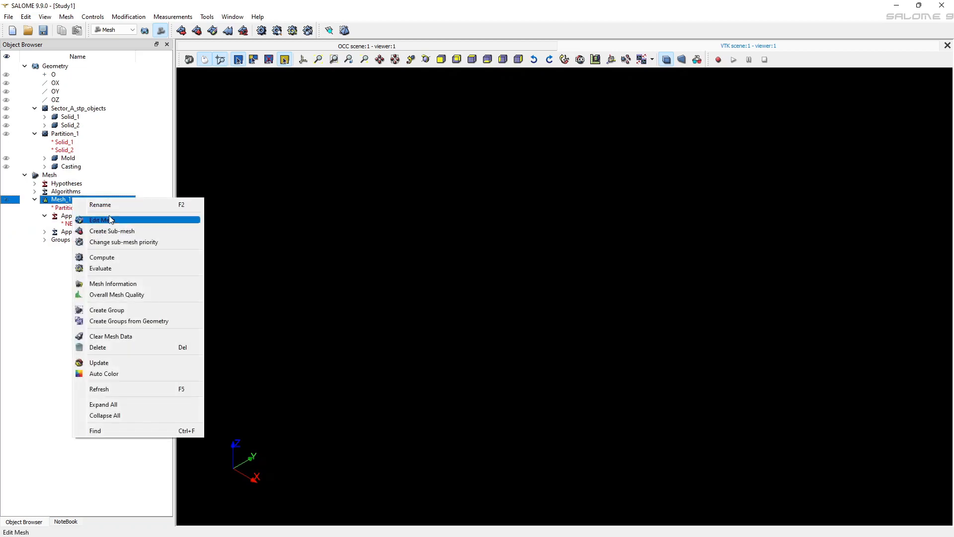
{"action": "left_click", "coordinate": [140, 236]}
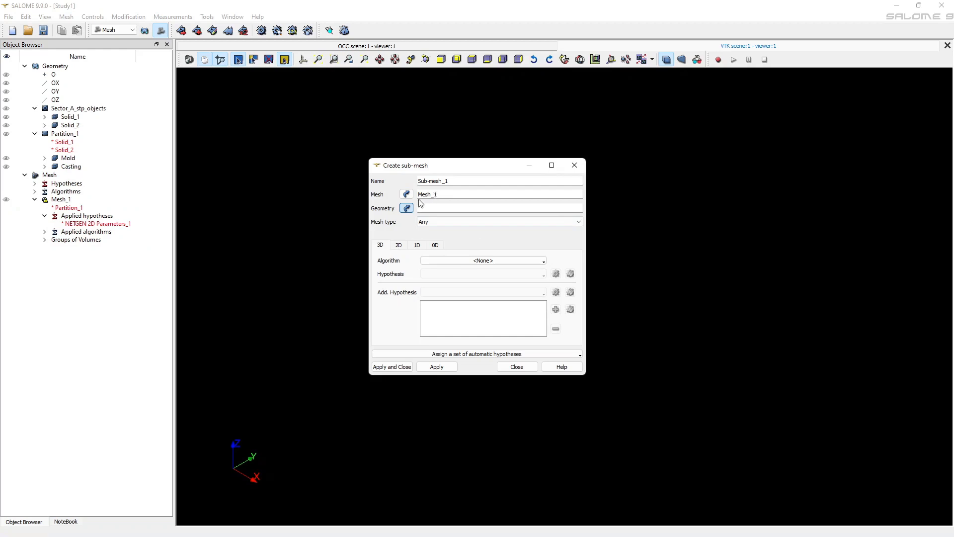
{"action": "left_click", "coordinate": [69, 169]}
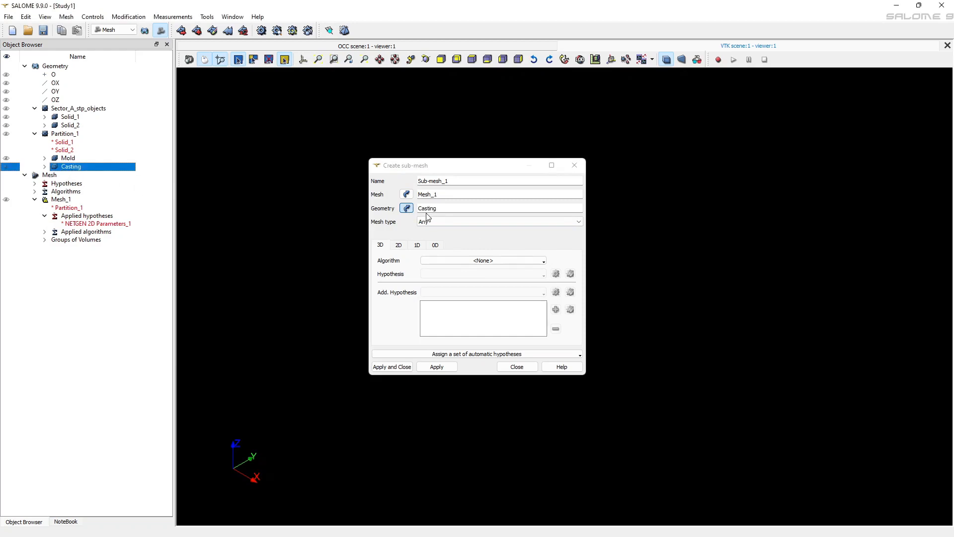
{"action": "left_click", "coordinate": [401, 246]}
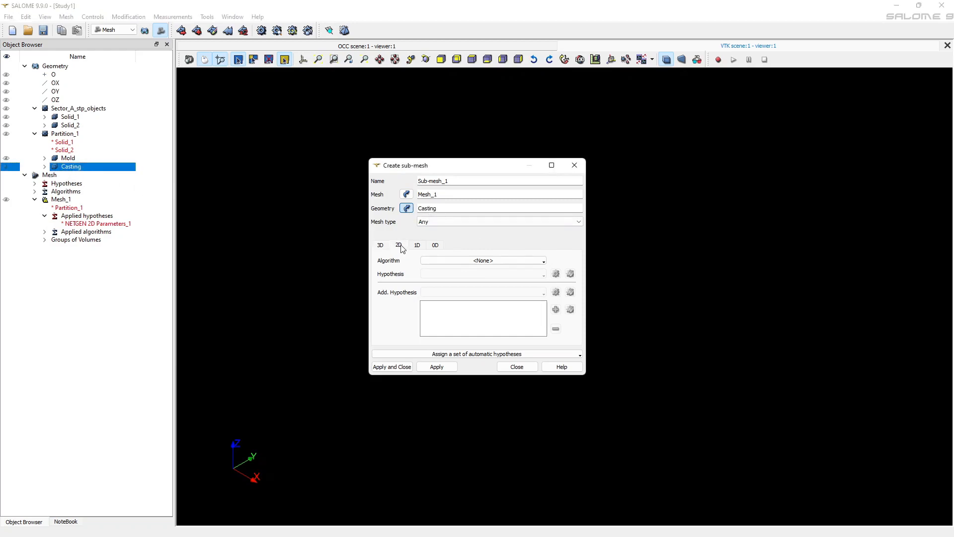
{"action": "left_click", "coordinate": [525, 261]}
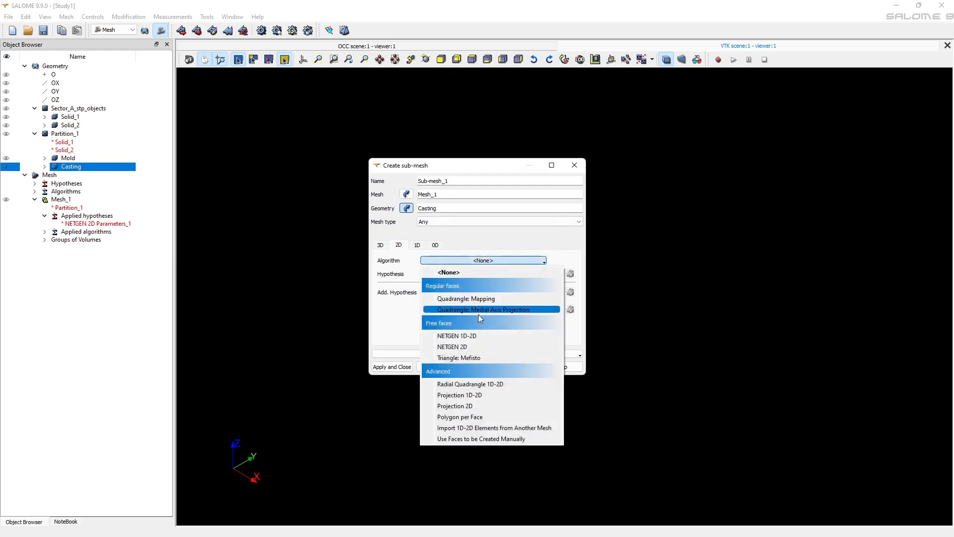
{"action": "left_click", "coordinate": [470, 336]}
Add a NETGEN 2D Parameters hypothesis to the Casting sub-mesh with maximum size 10, minimum size 1 and Coarse fineness
{"action": "left_click", "coordinate": [555, 273]}
{"action": "left_click", "coordinate": [588, 283]}
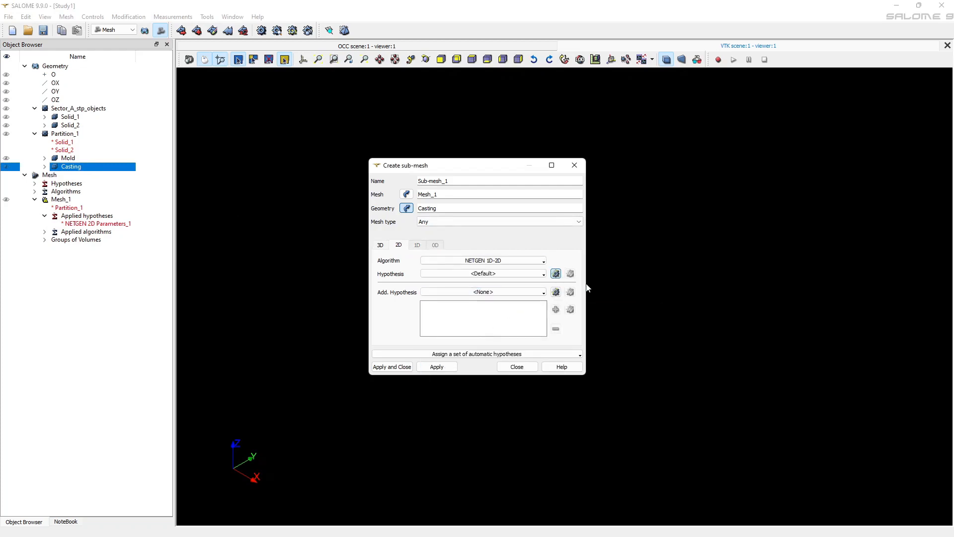
{"action": "left_click", "coordinate": [509, 223]}
{"action": "left_click_drag", "start_coordinate": [509, 223], "coordinate": [478, 223]}
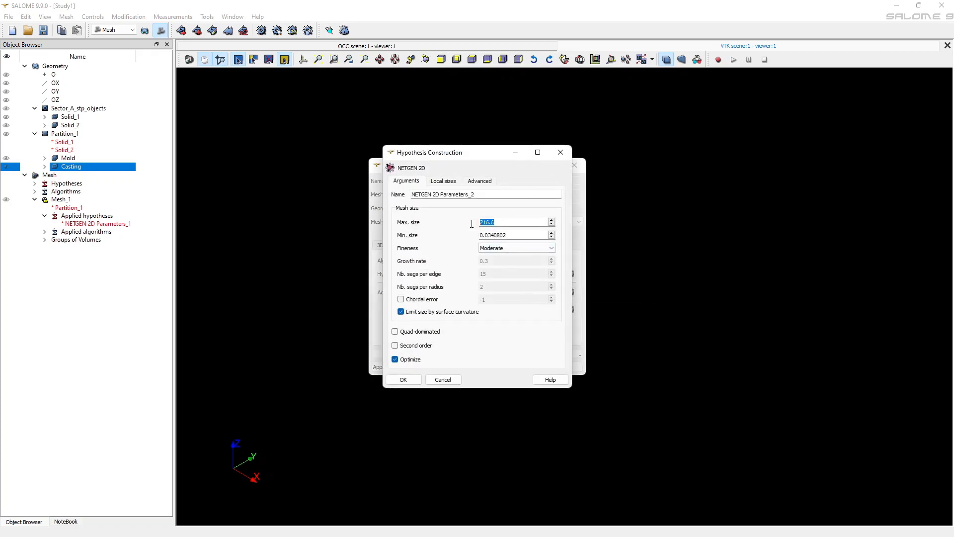
{"action": "type", "text": "10"}
{"action": "left_click_drag", "start_coordinate": [519, 236], "coordinate": [481, 236]}
{"action": "type", "text": "1"}
{"action": "left_click", "coordinate": [506, 248]}
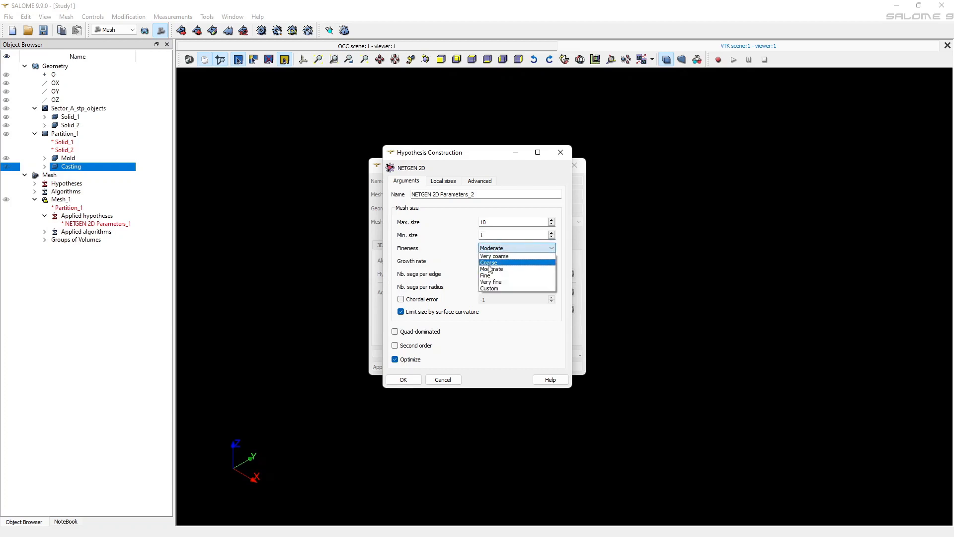
{"action": "left_click", "coordinate": [489, 263]}
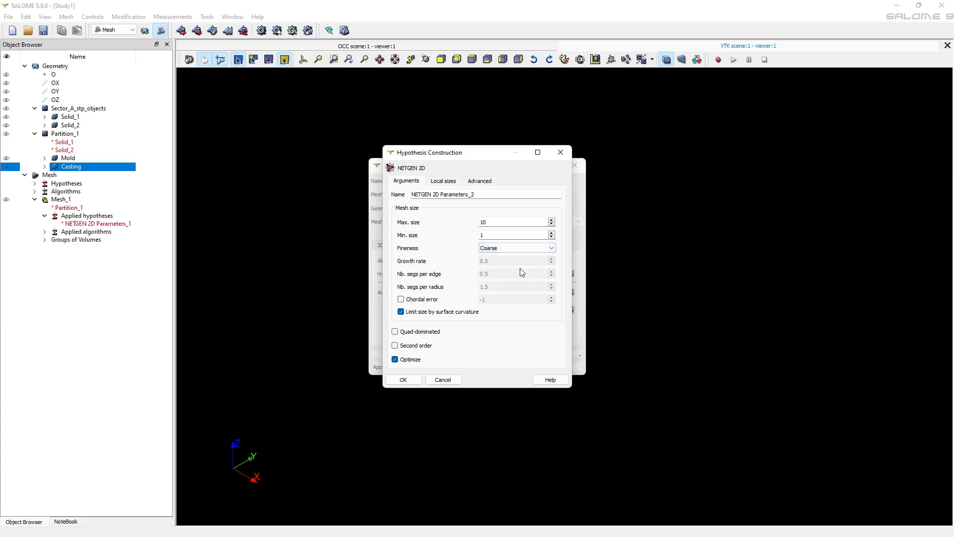
{"action": "left_click", "coordinate": [404, 379]}
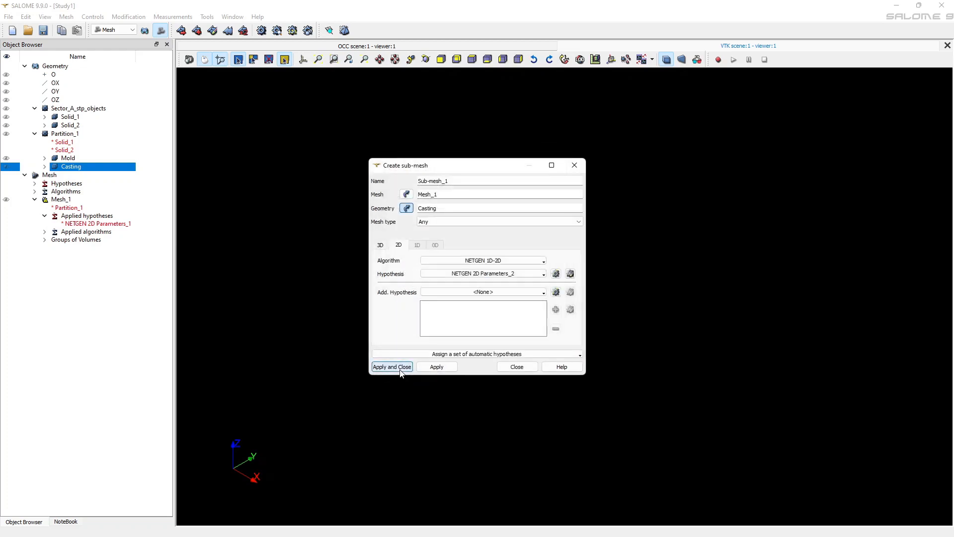
Create the Casting sub-mesh with the assigned NETGEN 2D settings and compute Sub-mesh_1
{"action": "left_click", "coordinate": [392, 367]}
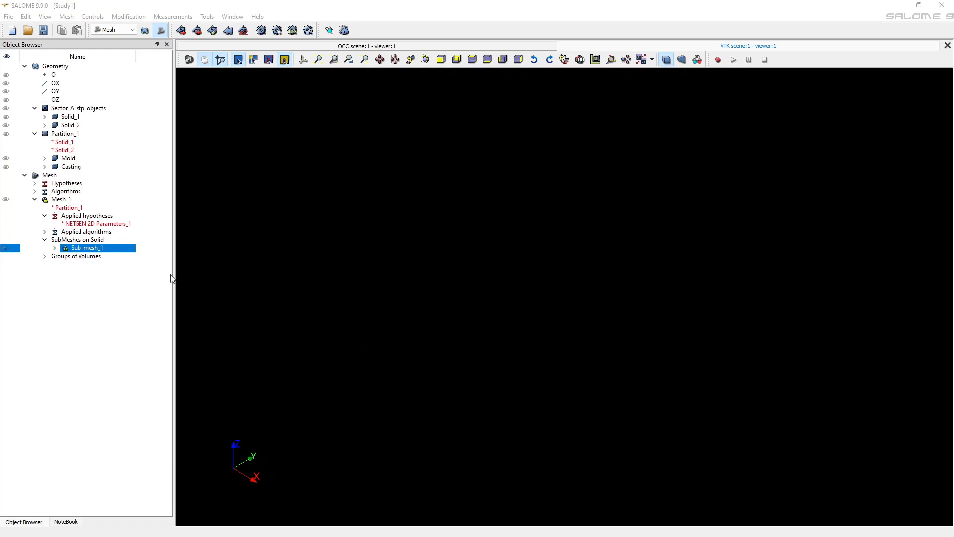
{"action": "right_click", "coordinate": [89, 252]}
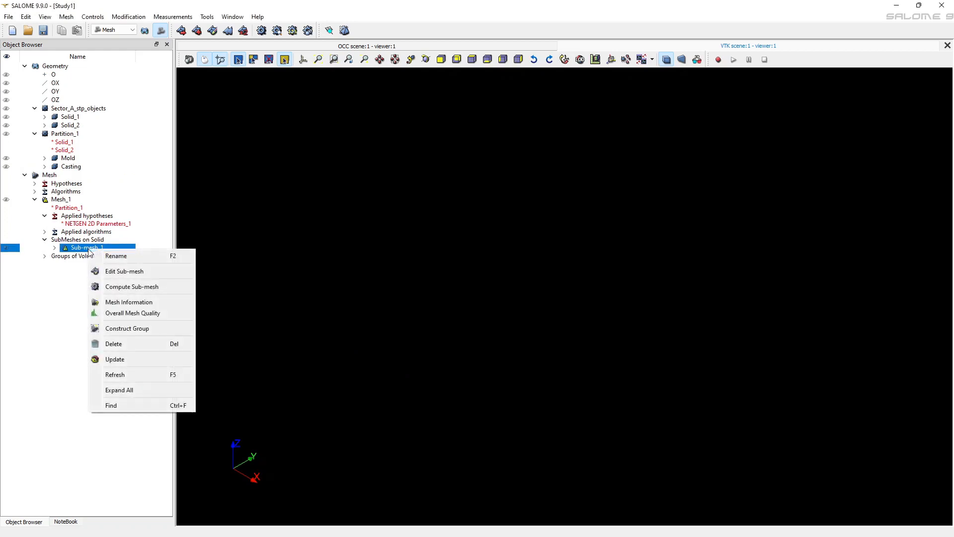
{"action": "left_click", "coordinate": [152, 293]}
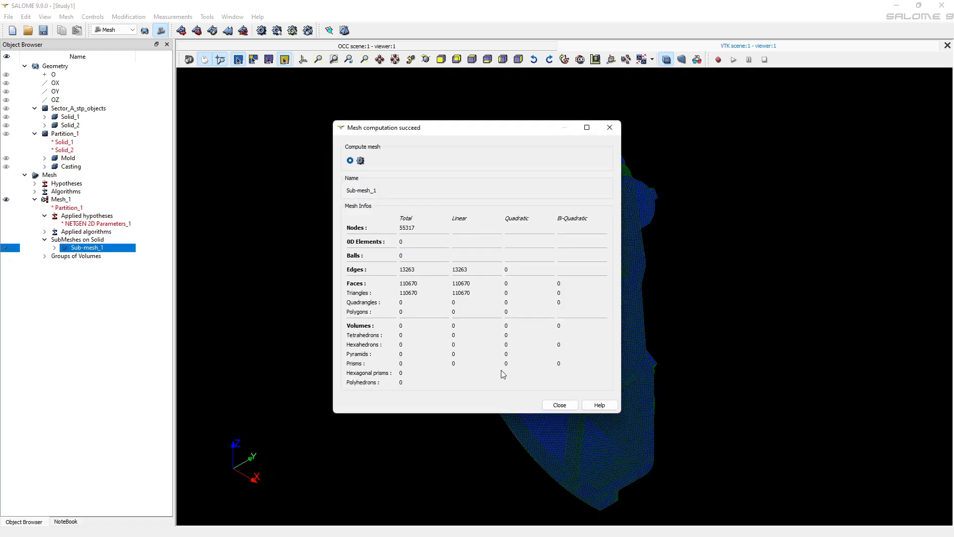
{"action": "left_click", "coordinate": [560, 406]}
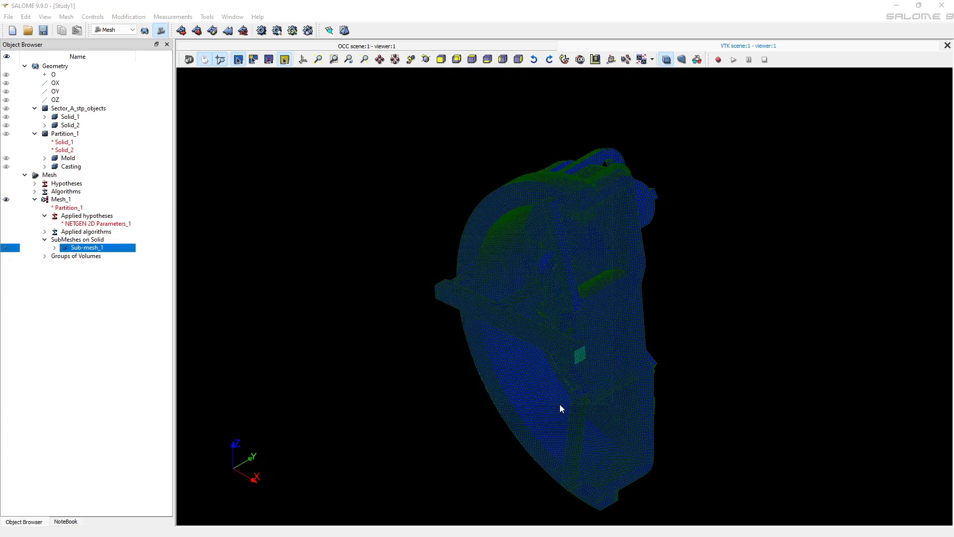
Compute the whole surface mesh Mesh_1 for the mould and casting partition
{"action": "left_click_drag", "start_coordinate": [594, 200], "coordinate": [547, 289]}
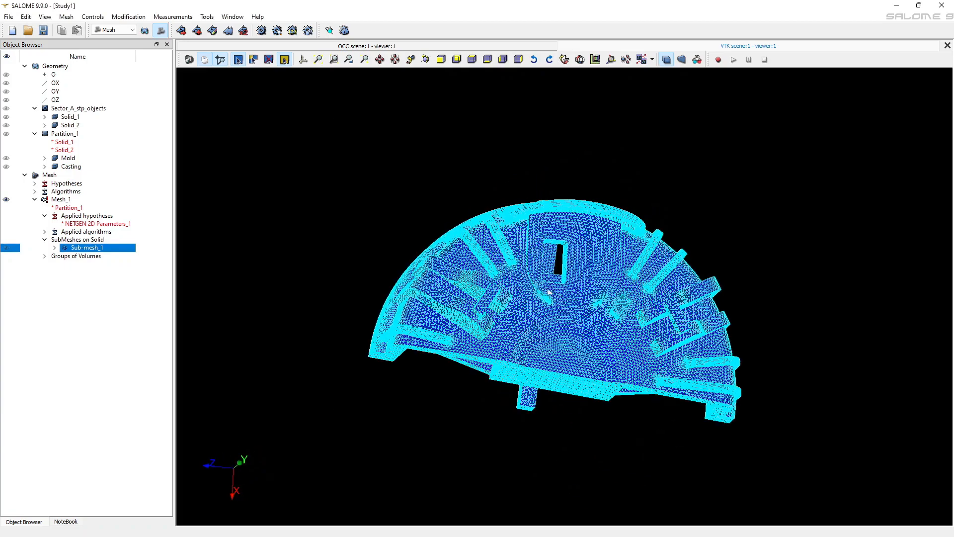
{"action": "scroll", "coordinate": [520, 269], "scroll_direction": "up", "scroll_amount": 10}
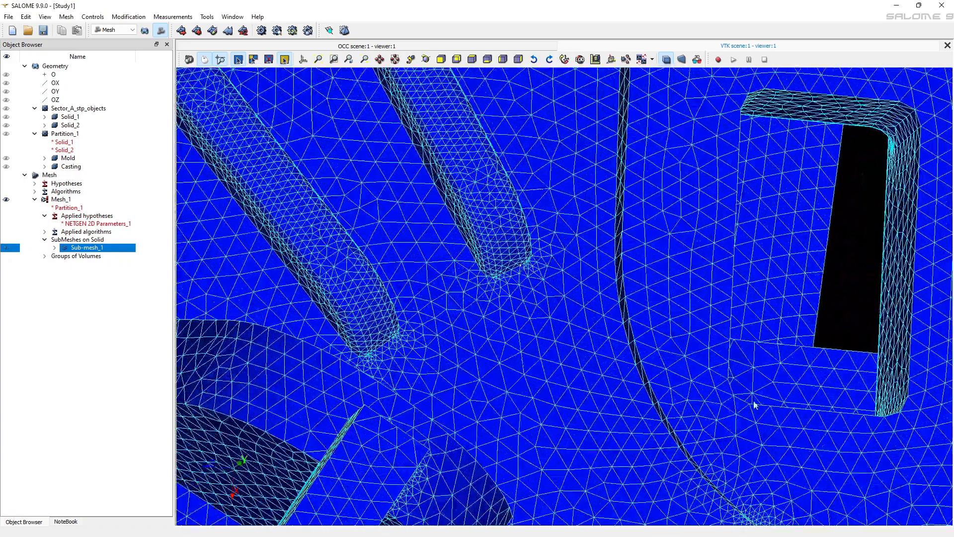
{"action": "left_click_drag", "start_coordinate": [788, 415], "coordinate": [624, 222]}
{"action": "scroll", "coordinate": [595, 318], "scroll_direction": "down", "scroll_amount": 5}
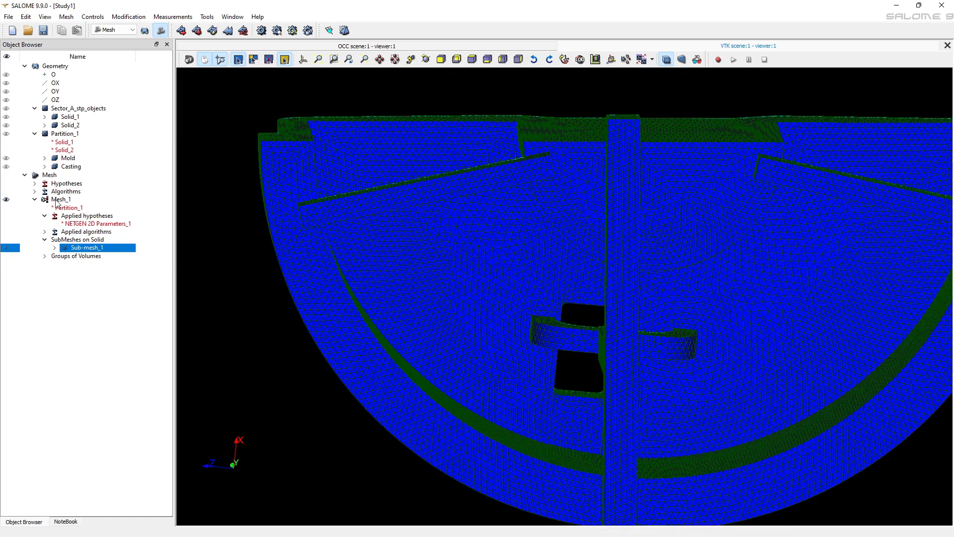
{"action": "left_click", "coordinate": [58, 200]}
{"action": "right_click", "coordinate": [86, 203]}
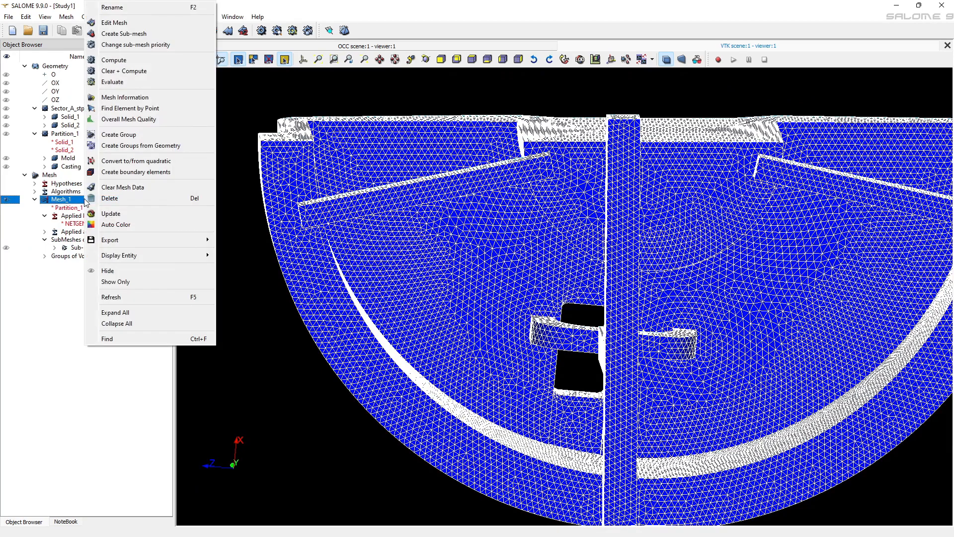
{"action": "left_click", "coordinate": [129, 61]}
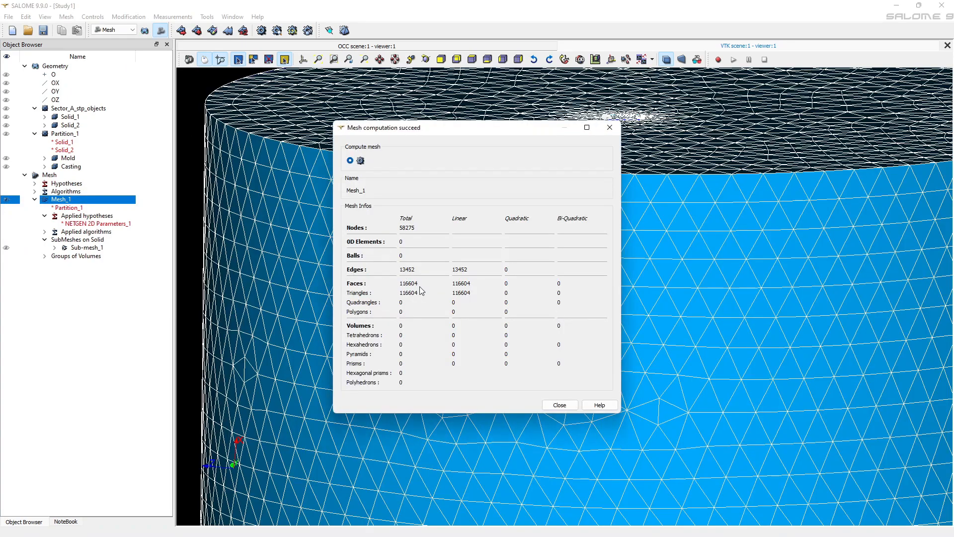
{"action": "left_click", "coordinate": [557, 405]}
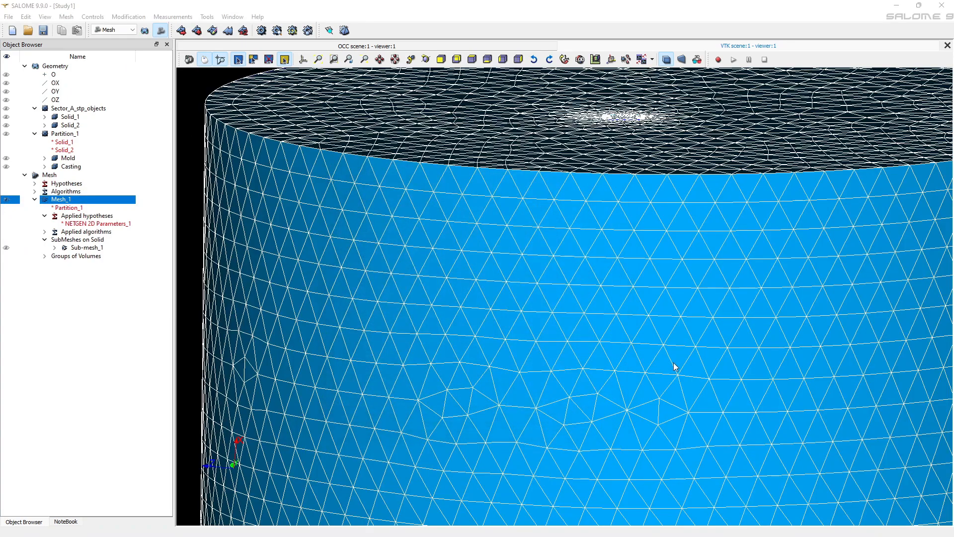
Check Mesh_1's 2D quality with minimum angle 6, aspect ratio 6 and length 0.5, and correct the faulty elements using 7 iterations
{"action": "scroll", "coordinate": [672, 368], "scroll_direction": "down", "scroll_amount": 2}
{"action": "scroll", "coordinate": [672, 368], "scroll_direction": "down", "scroll_amount": 2}
{"action": "left_click_drag", "start_coordinate": [689, 253], "coordinate": [675, 379]}
{"action": "left_click", "coordinate": [7, 248]}
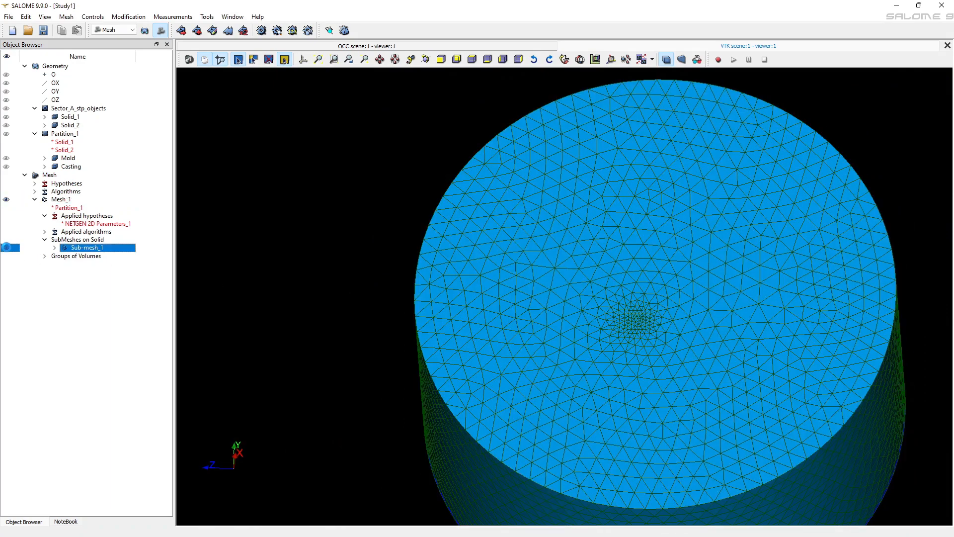
{"action": "scroll", "coordinate": [639, 322], "scroll_direction": "up", "scroll_amount": 5}
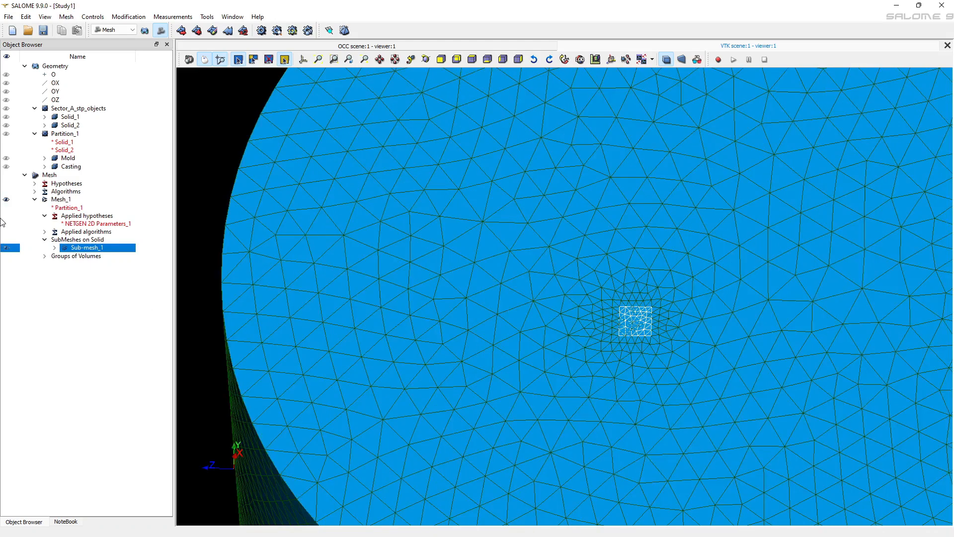
{"action": "left_click", "coordinate": [54, 200]}
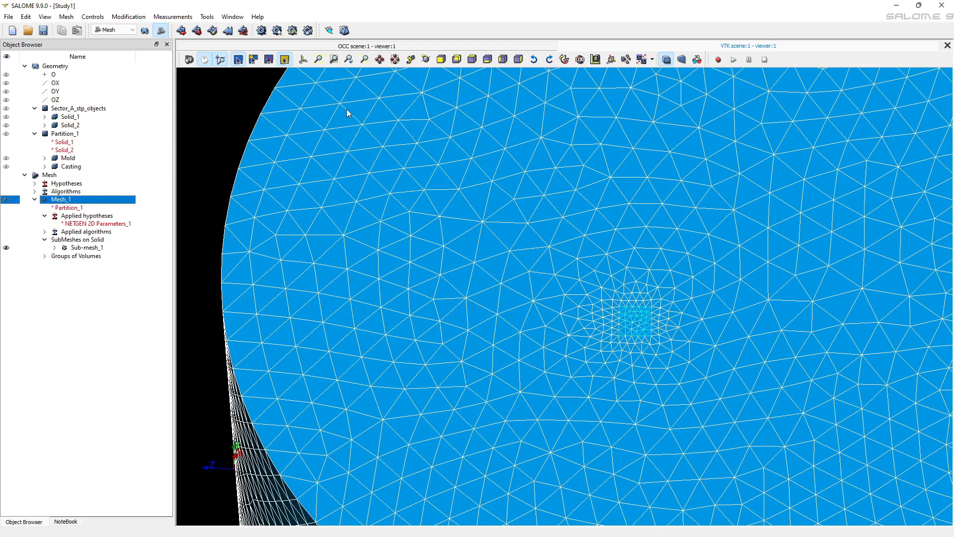
{"action": "left_click", "coordinate": [328, 31]}
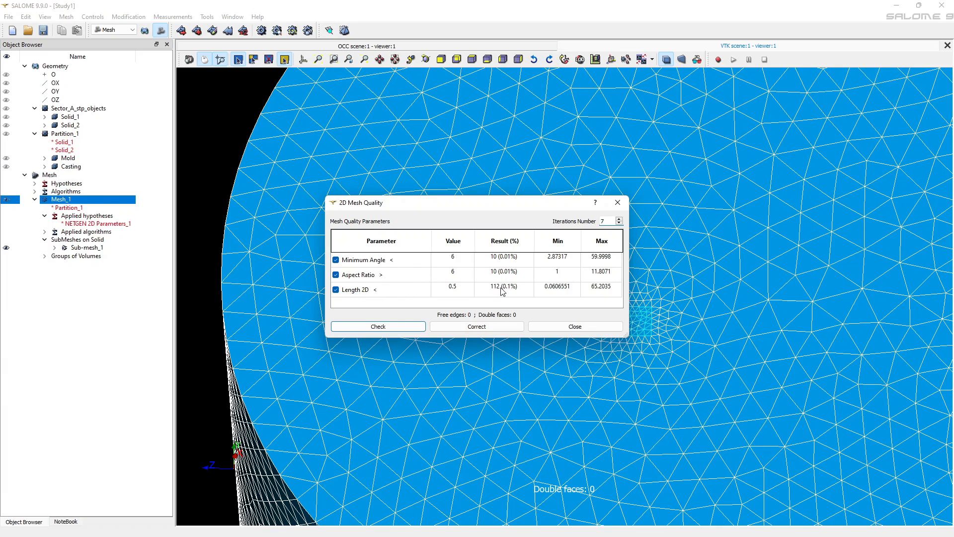
{"action": "left_click", "coordinate": [462, 326]}
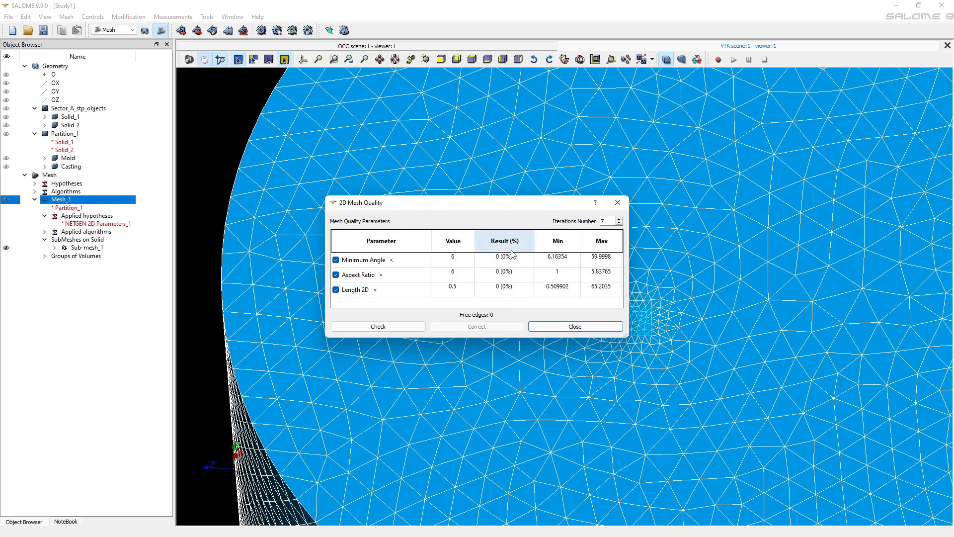
{"action": "left_click", "coordinate": [561, 326]}
Compute the 3D tetrahedral volume mesh of Mesh_1 from its corrected surface mesh
{"action": "scroll", "coordinate": [544, 330], "scroll_direction": "down", "scroll_amount": 3}
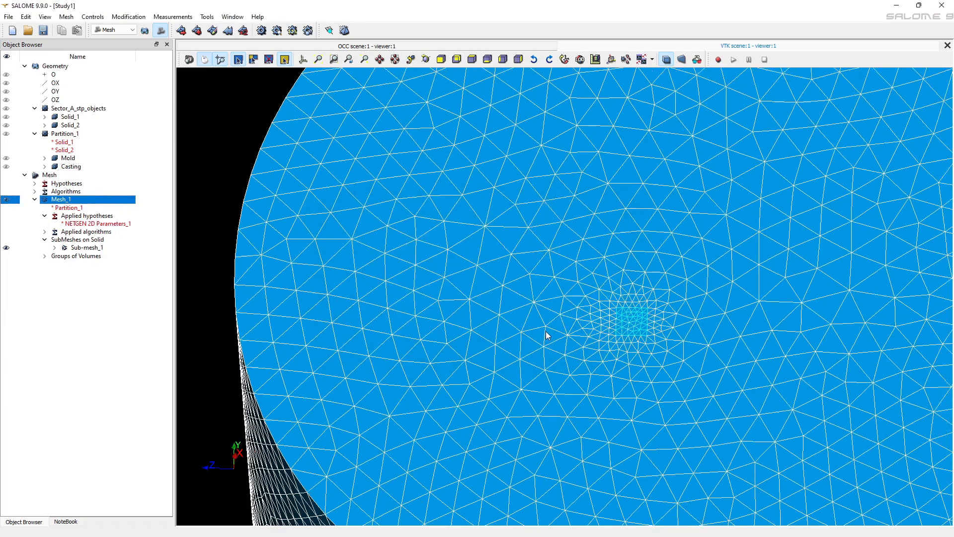
{"action": "scroll", "coordinate": [541, 331], "scroll_direction": "down", "scroll_amount": 4}
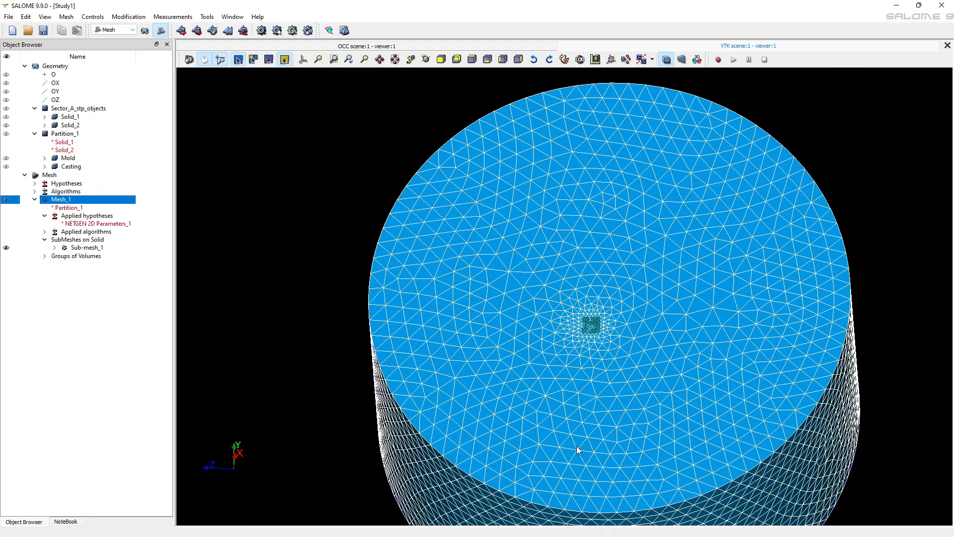
{"action": "left_click_drag", "start_coordinate": [577, 429], "coordinate": [595, 332]}
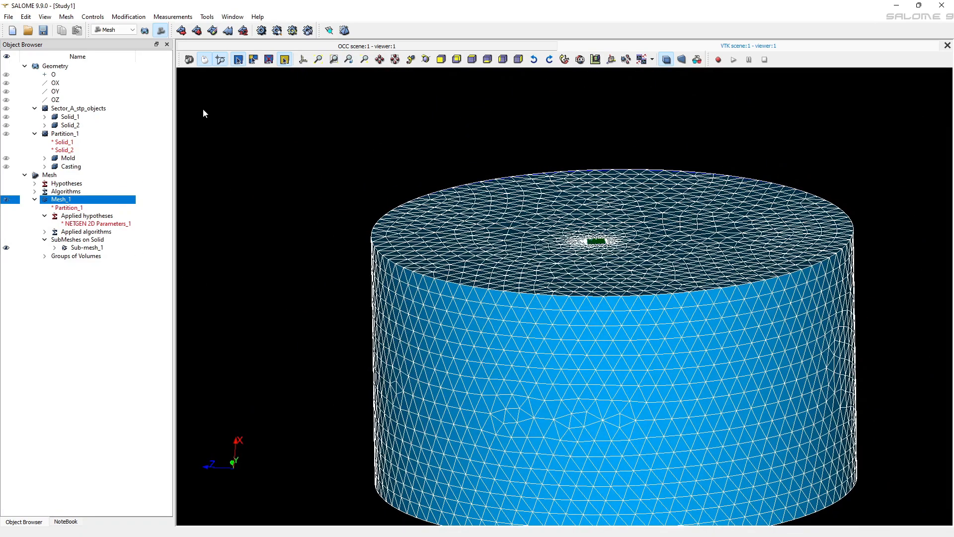
{"action": "left_click", "coordinate": [343, 31]}
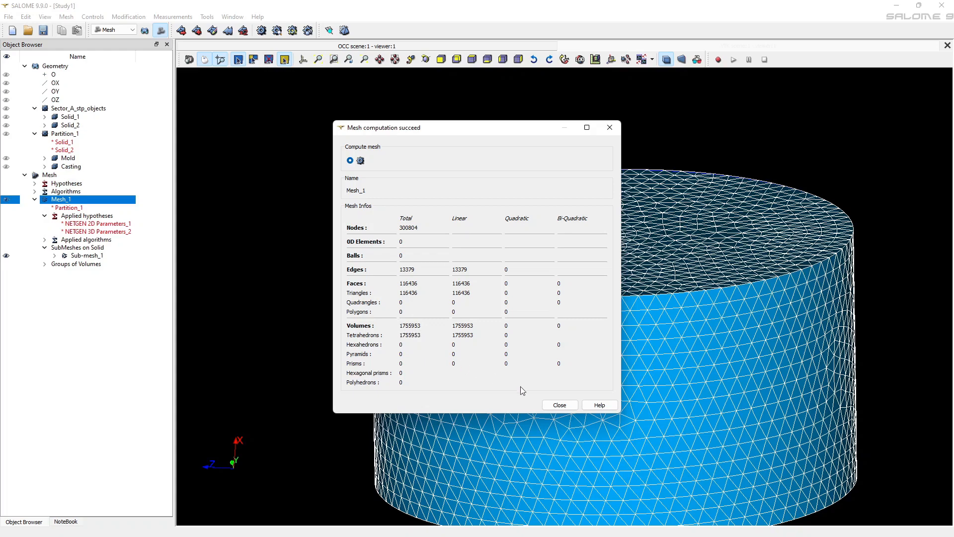
{"action": "left_click", "coordinate": [559, 405]}
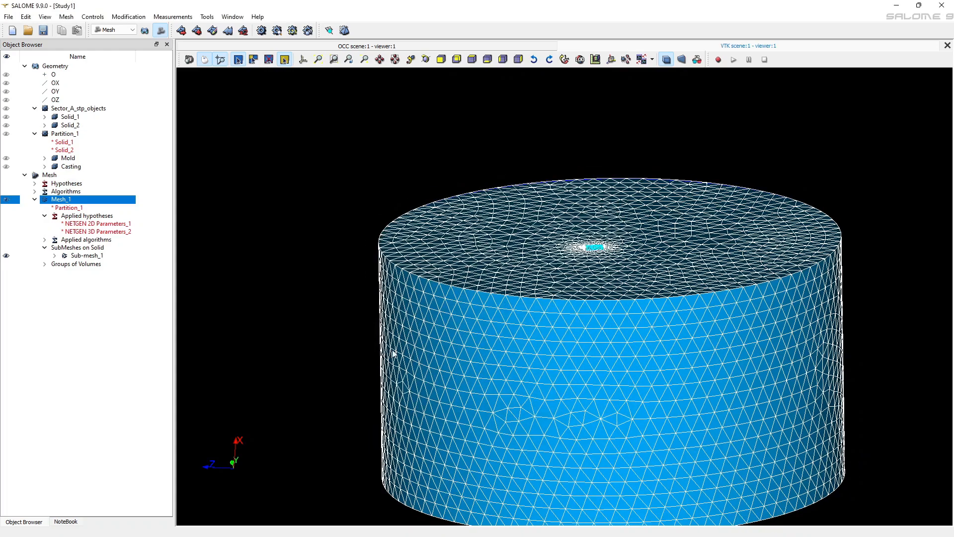
Export Mesh_1 as a MED 4.1 file named Mesh_1 into the E:\PoligonLessons folder
{"action": "left_click", "coordinate": [5, 200]}
{"action": "left_click", "coordinate": [5, 200]}
{"action": "right_click", "coordinate": [77, 203]}
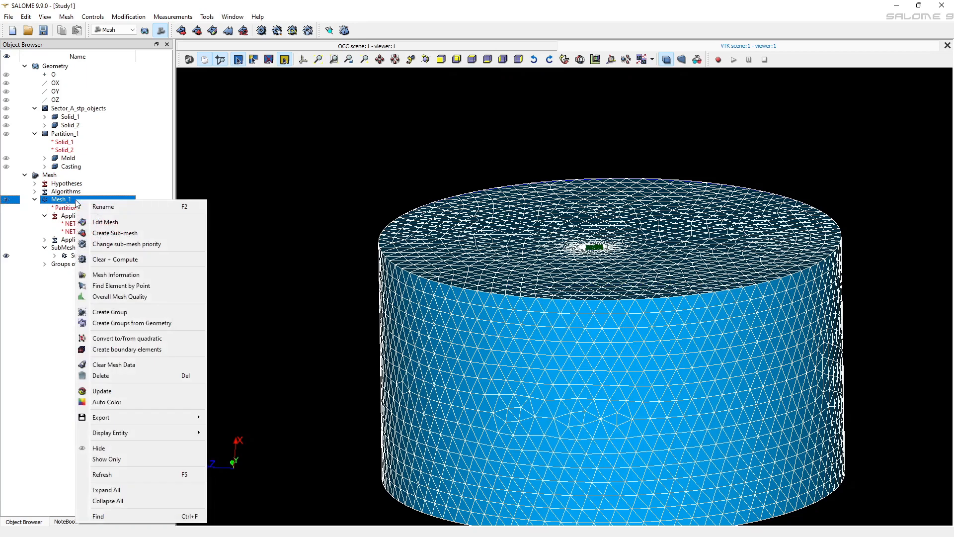
{"action": "mouse_move", "coordinate": [152, 418]}
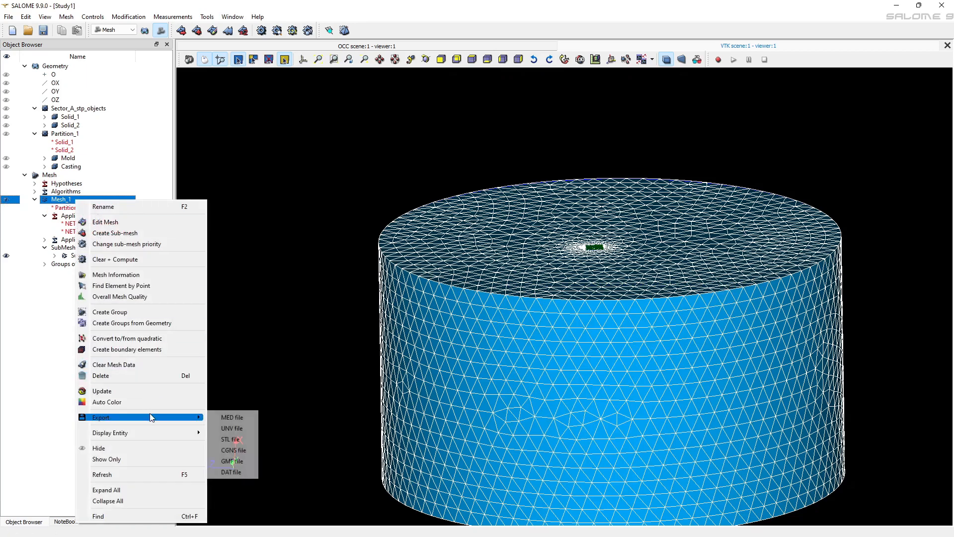
{"action": "left_click", "coordinate": [233, 421]}
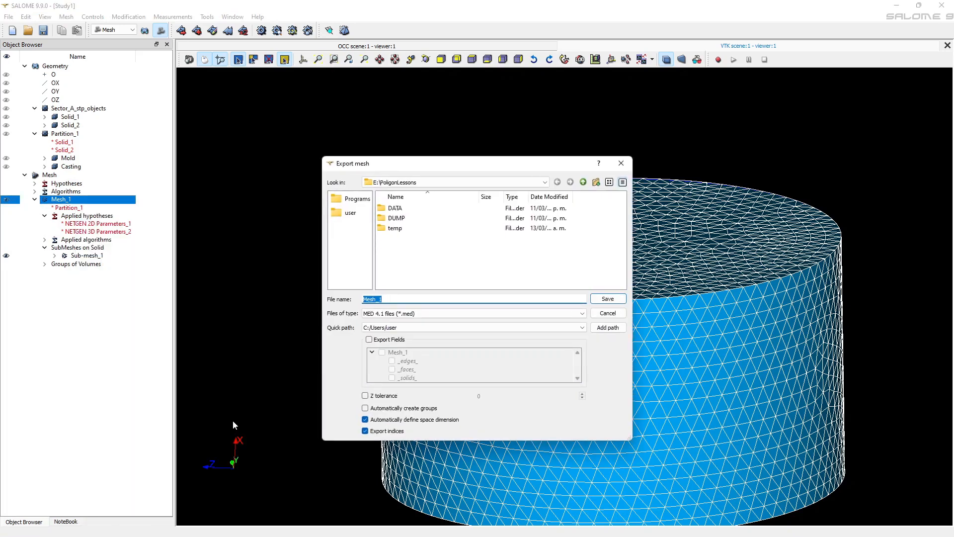
{"action": "left_click", "coordinate": [616, 299]}
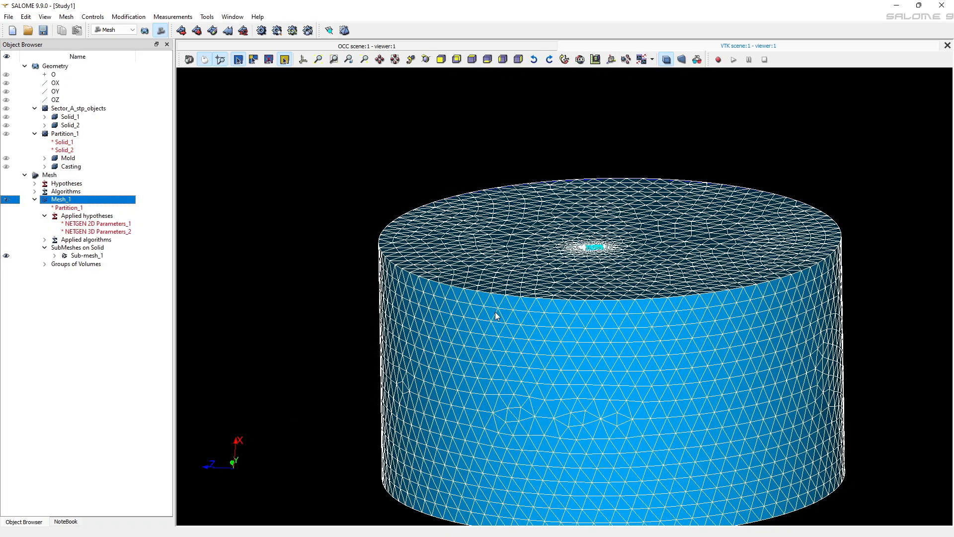
Save the study as Study1 in HDF format in the E:\PoligonLessons folder
{"action": "scroll", "coordinate": [496, 314], "scroll_direction": "down", "scroll_amount": 3}
{"action": "left_click_drag", "start_coordinate": [547, 360], "coordinate": [531, 215]}
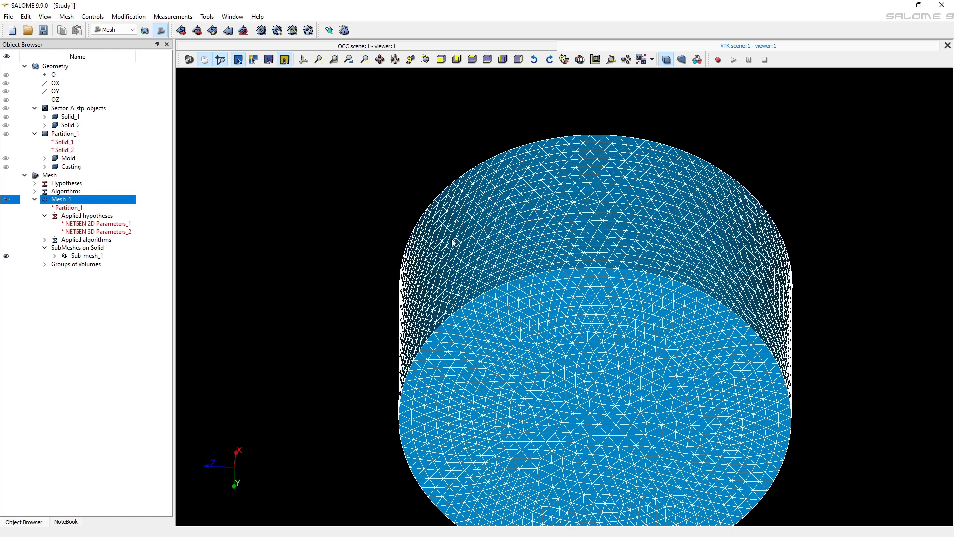
{"action": "left_click", "coordinate": [43, 31]}
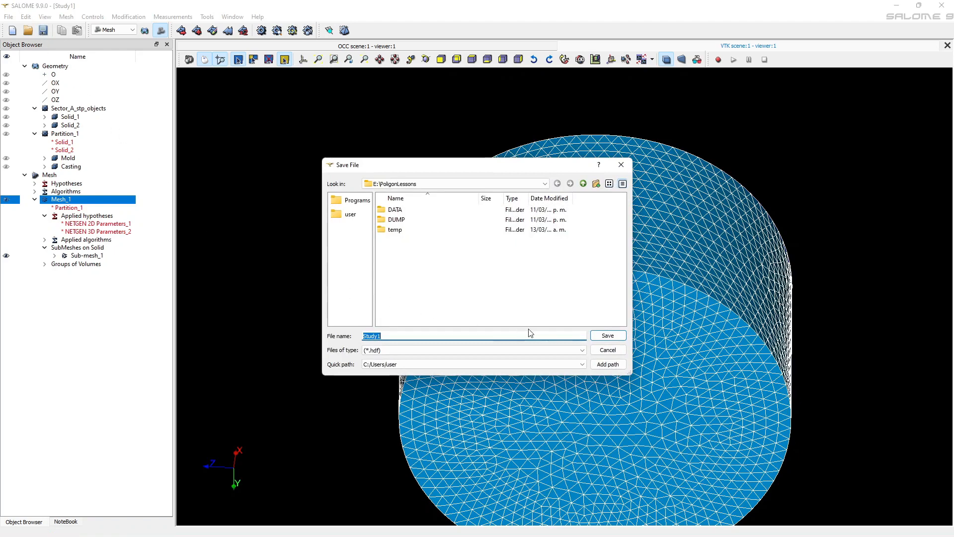
{"action": "left_click", "coordinate": [607, 336]}
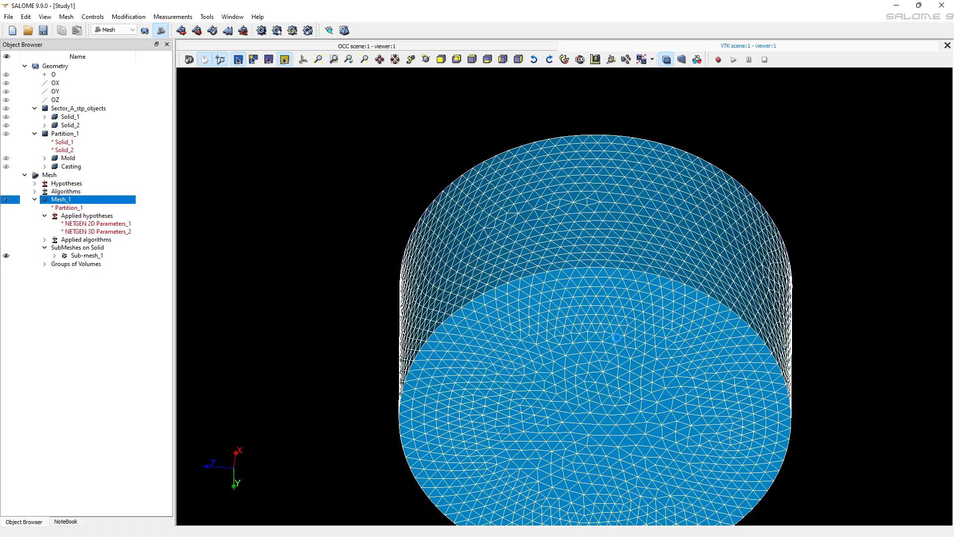